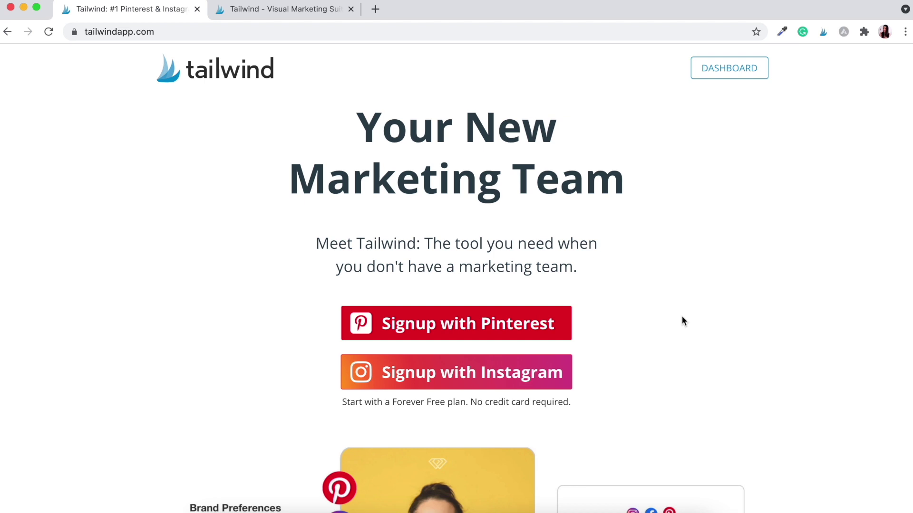
Look through the Tailwind homepage, from its Create and scheduling features to the Optimize section and customer testimonials.
scroll(682, 316, "down", 5)
scroll(682, 317, "down", 10)
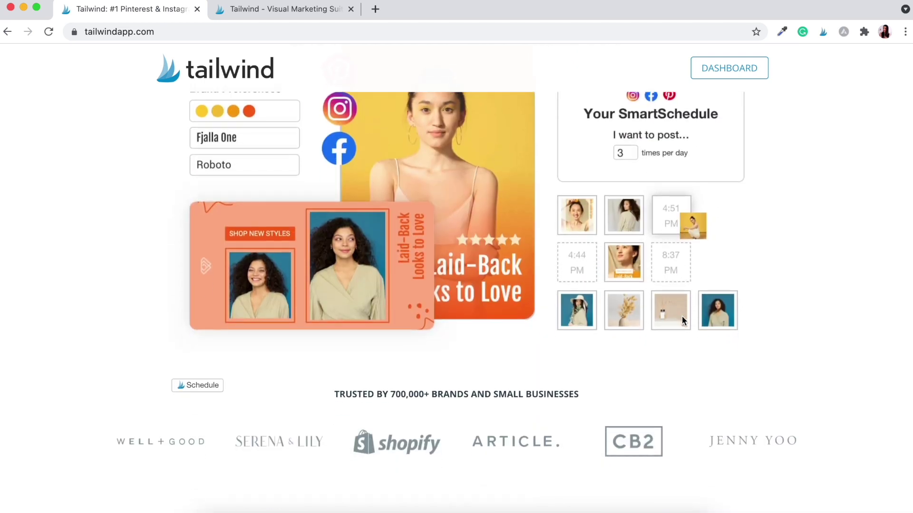
scroll(682, 322, "down", 15)
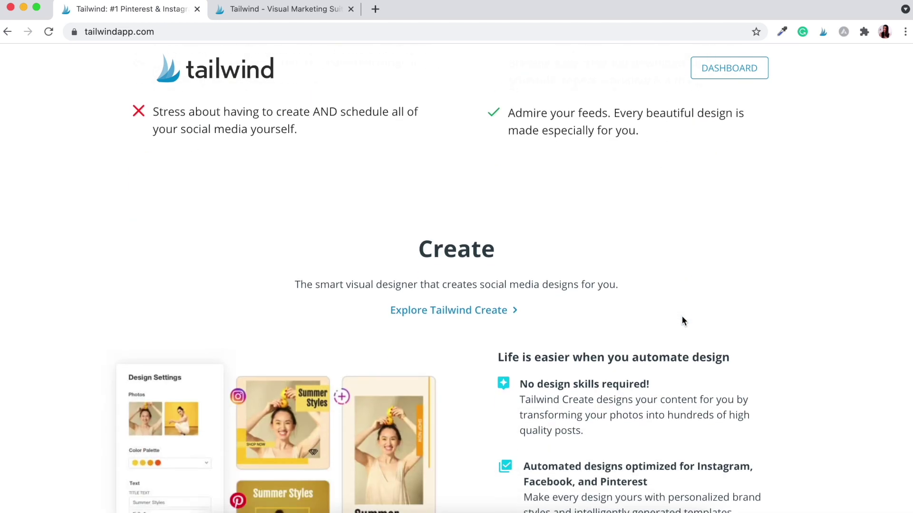
scroll(682, 321, "down", 12)
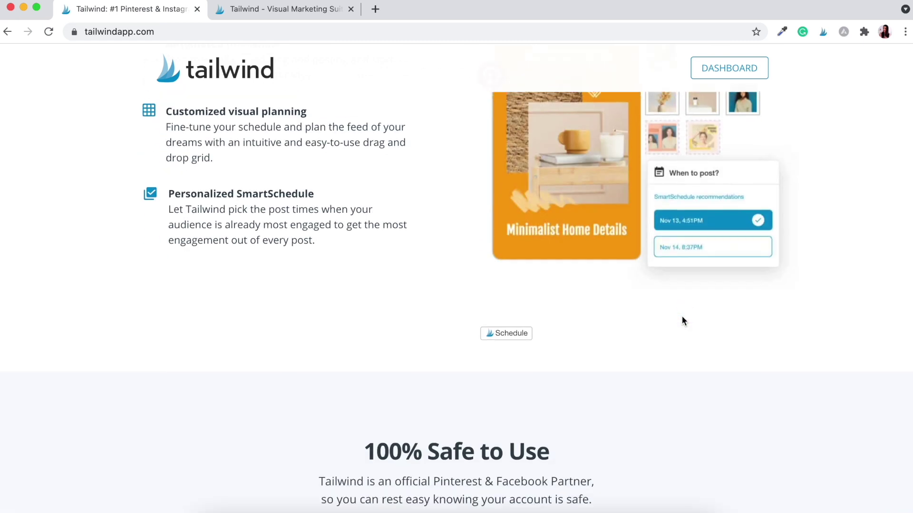
scroll(681, 321, "down", 10)
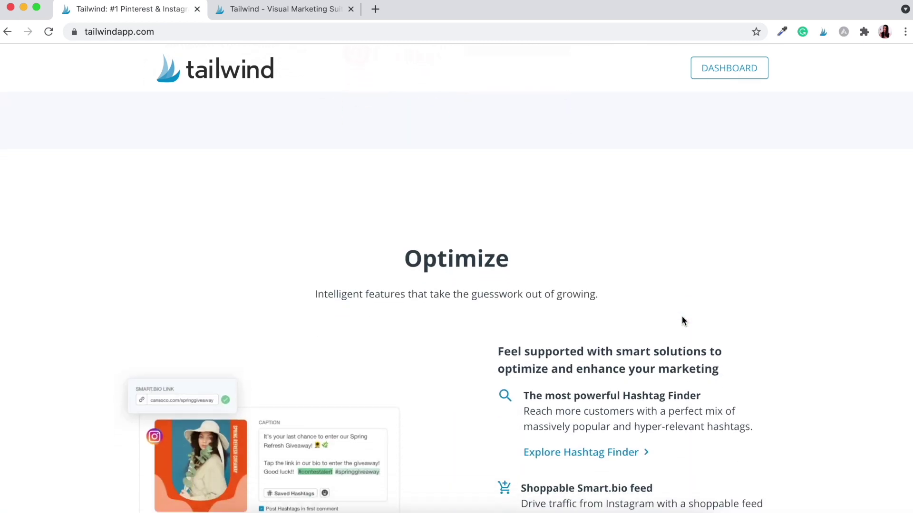
scroll(682, 321, "down", 8)
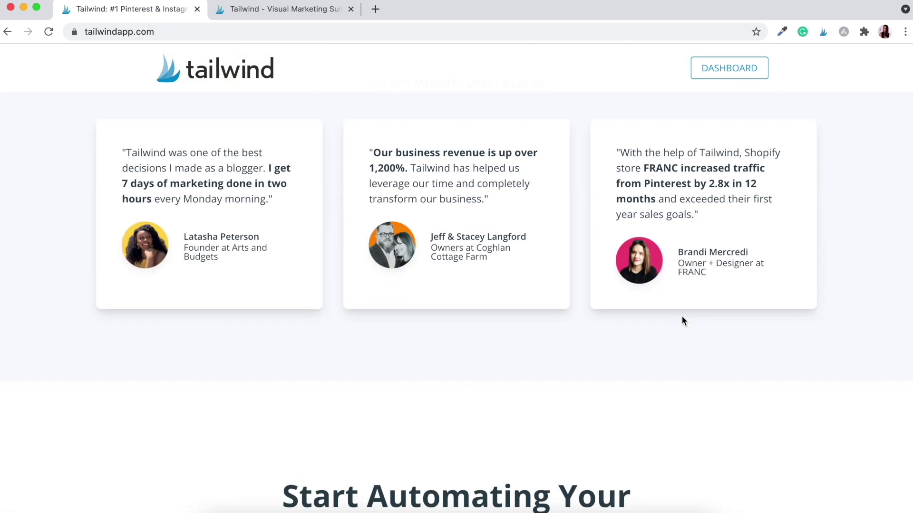
scroll(682, 321, "down", 10)
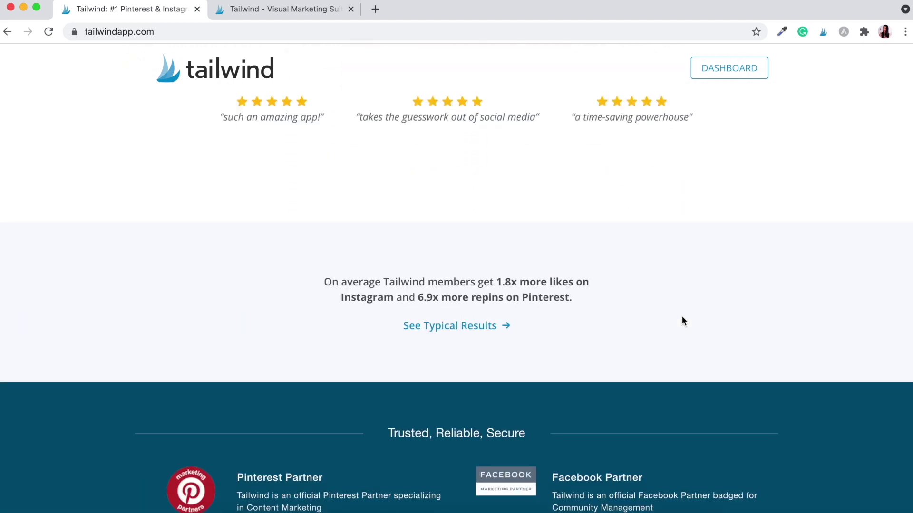
scroll(682, 316, "up", 15)
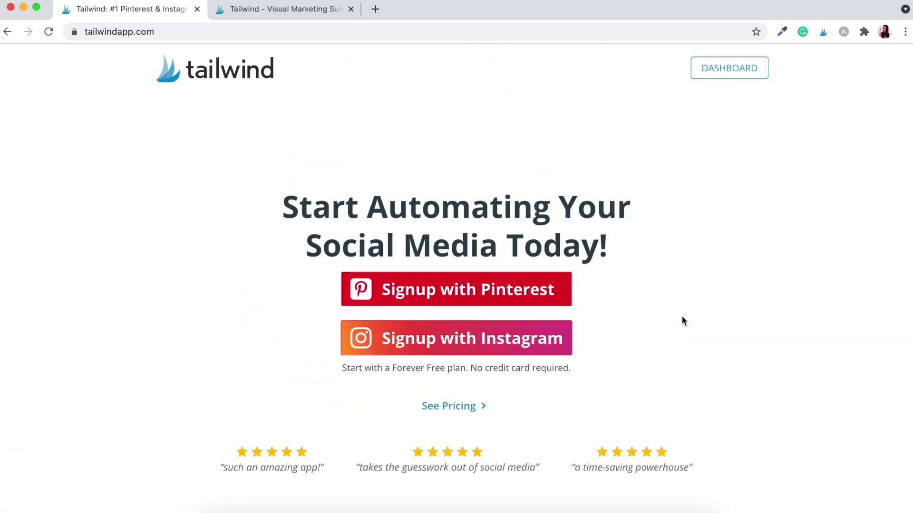
scroll(682, 322, "up", 7)
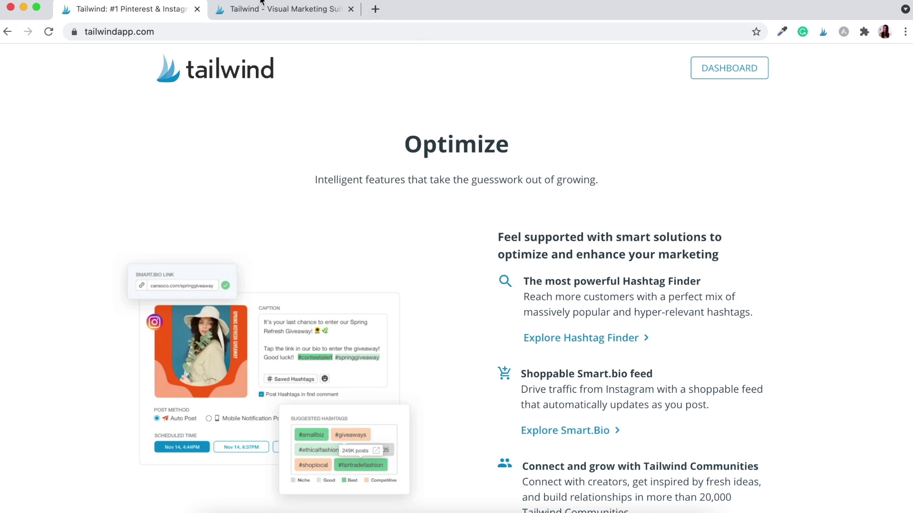
Switch to the open Tailwind dashboard and highlight the total reach received in the Communities insights.
left_click(301, 13)
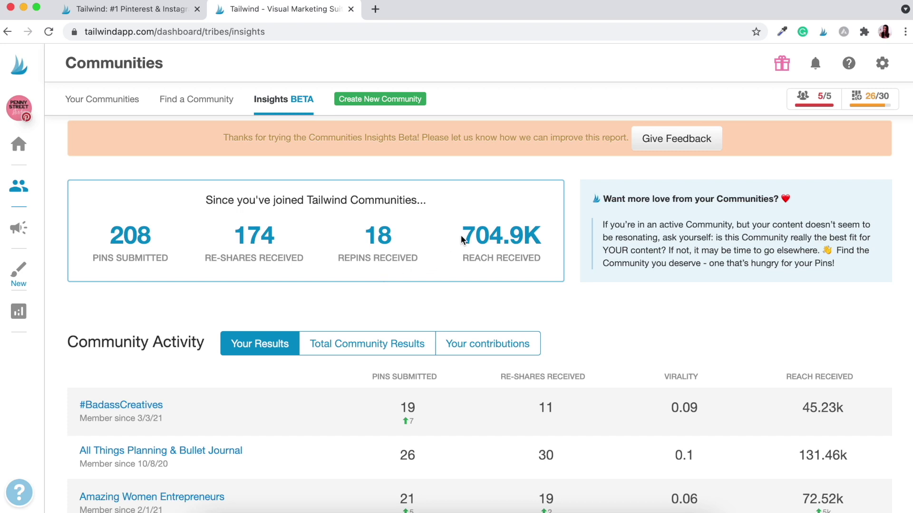
left_click_drag(463, 236, 535, 231)
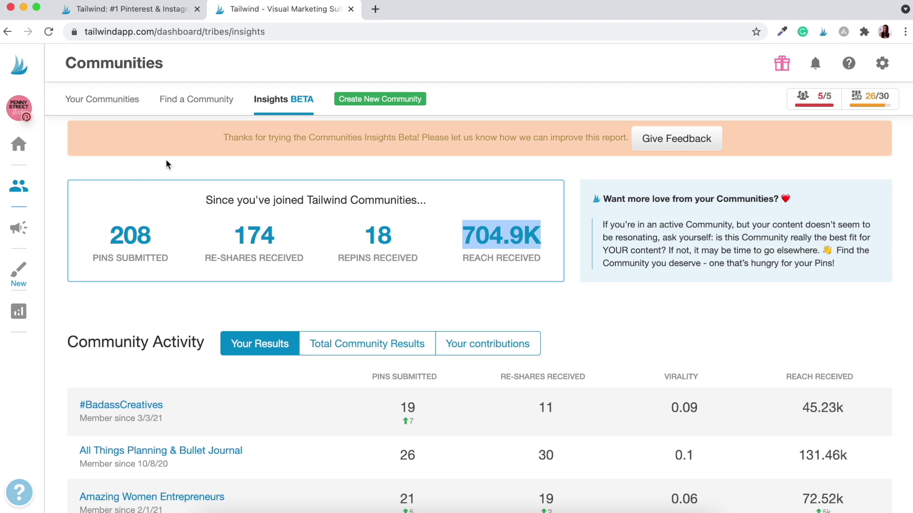
Go to the community finder, check the plan's community and submission usage, and search for "business" communities.
left_click(199, 103)
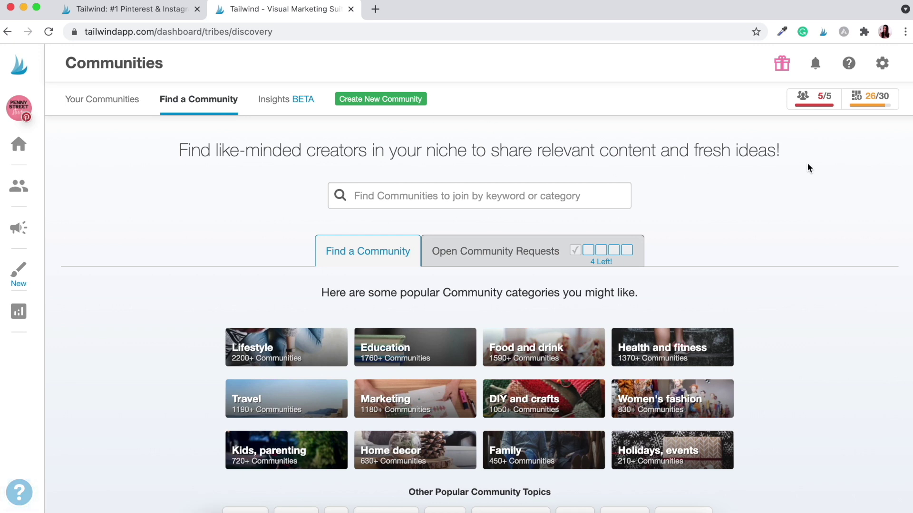
mouse_move(825, 97)
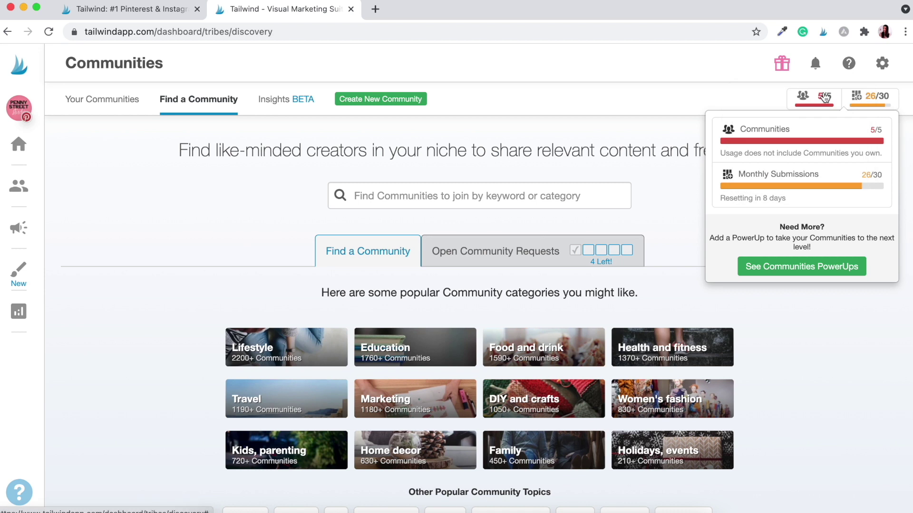
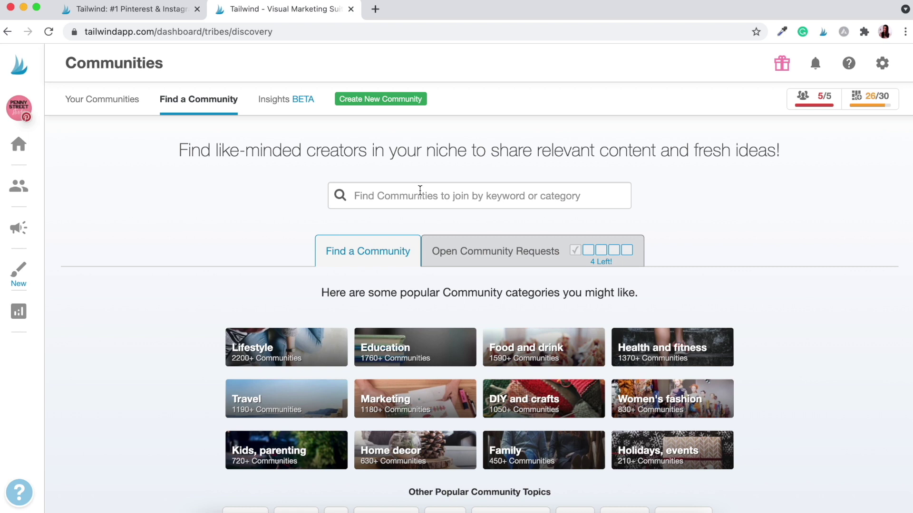
left_click(402, 201)
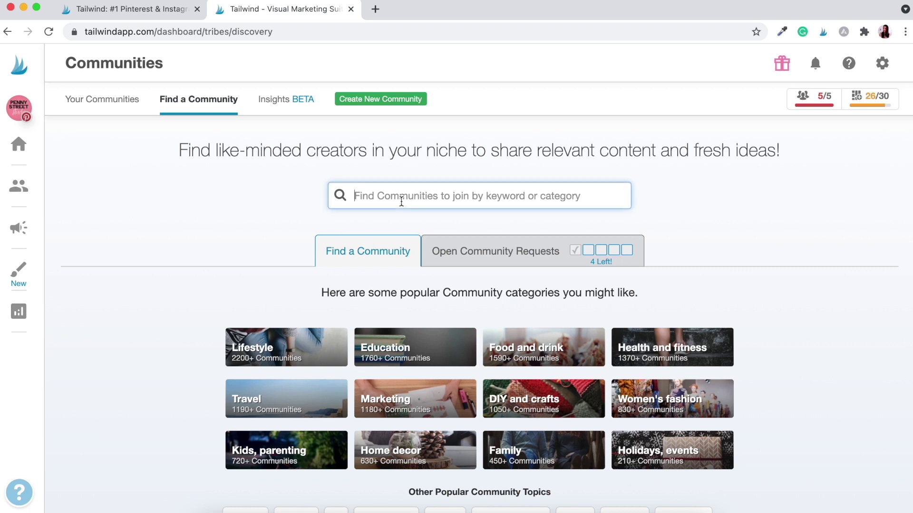
type("business")
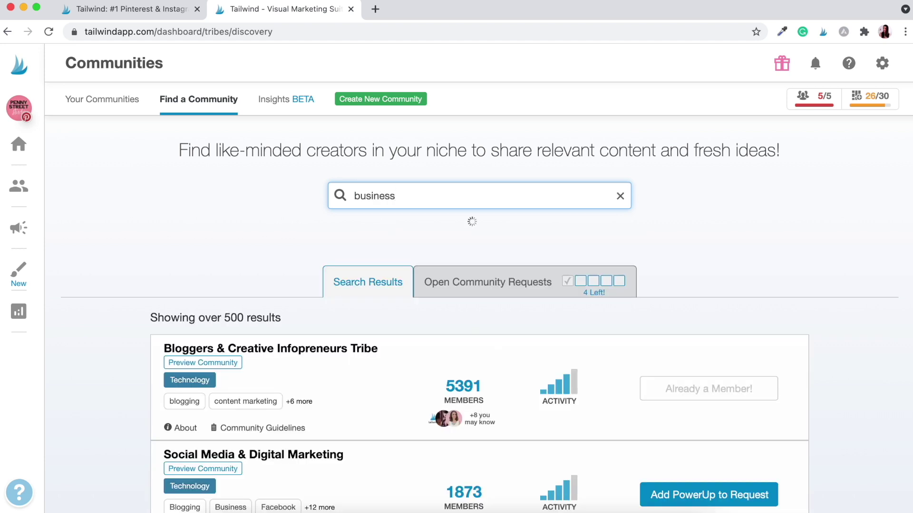
Examine the description, guidelines and activity level of the Bloggers & Creative Infopreneurs Tribe in the search results.
scroll(278, 277, "down", 2)
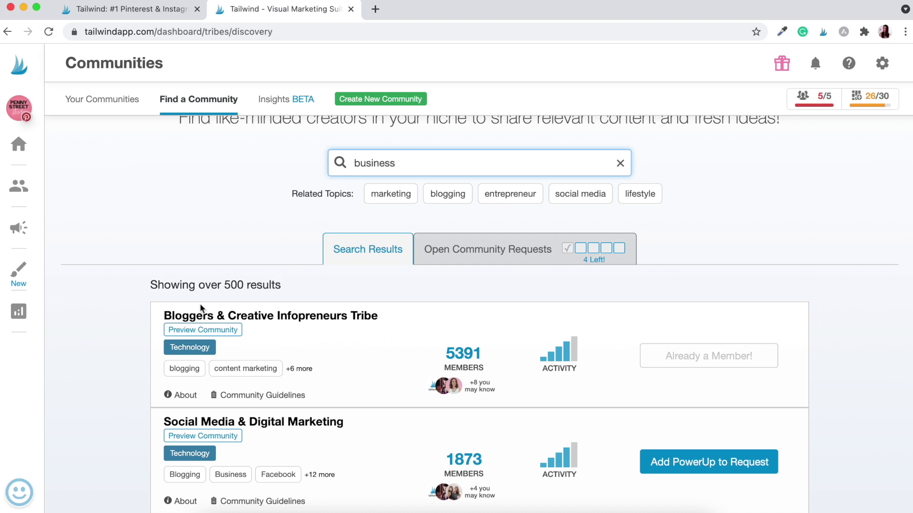
scroll(280, 318, "down", 1)
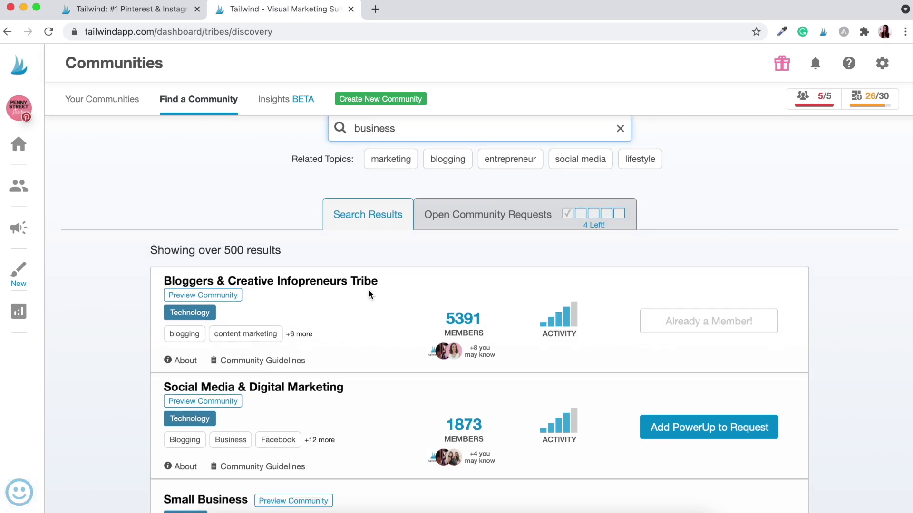
scroll(312, 304, "down", 1)
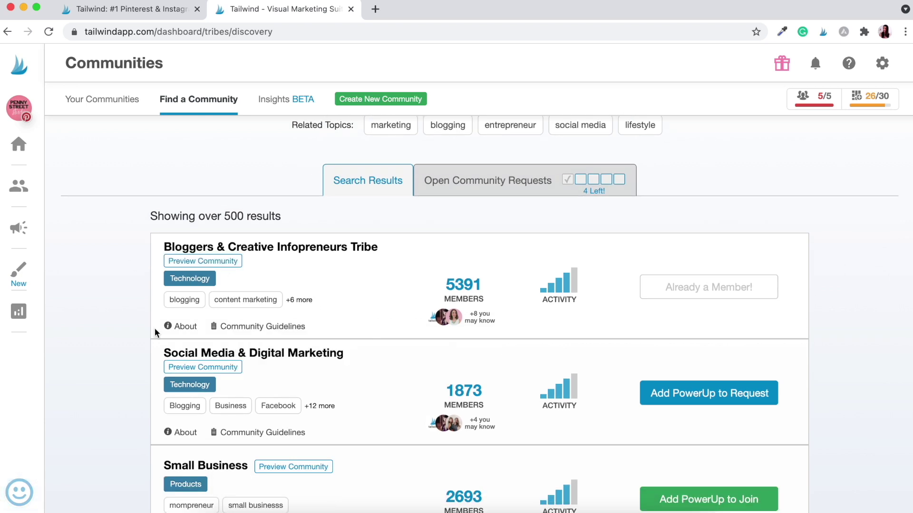
mouse_move(175, 328)
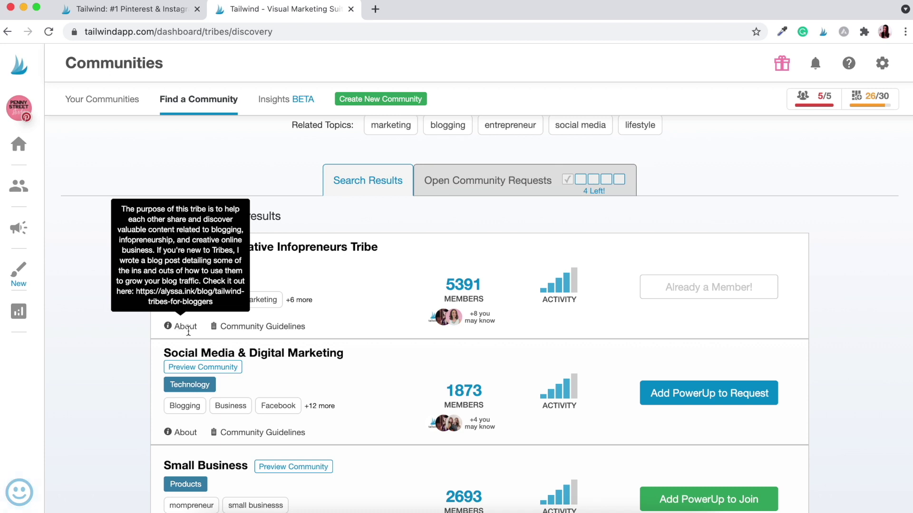
mouse_move(222, 329)
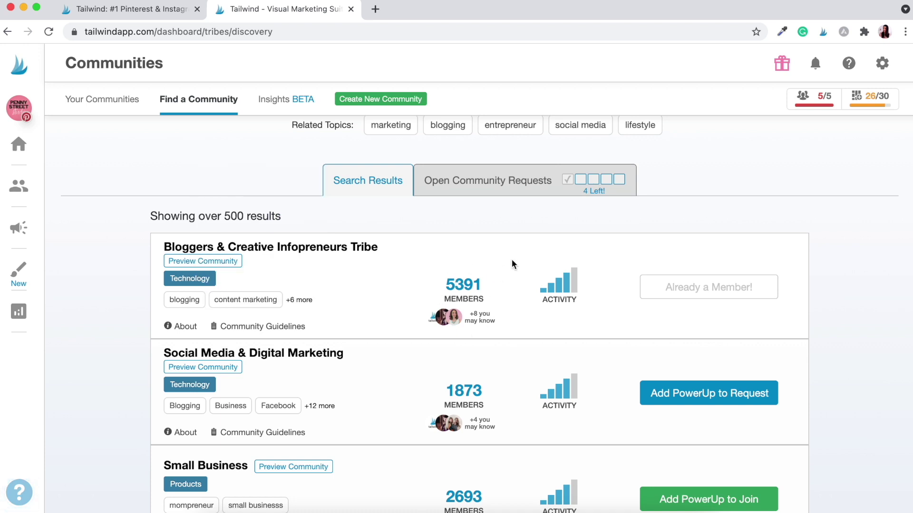
mouse_move(586, 291)
Compare the member counts and activity levels of the other business communities in the results.
scroll(790, 353, "down", 4)
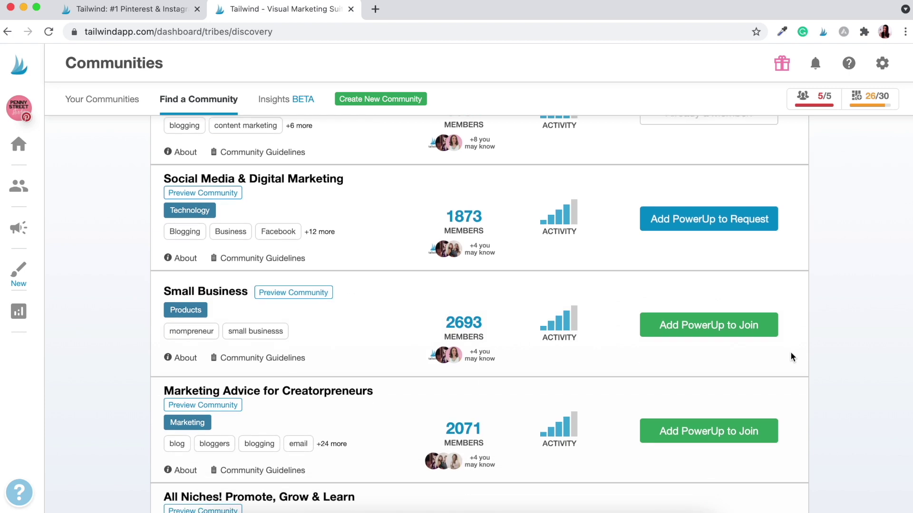
scroll(790, 354, "down", 8)
scroll(790, 354, "down", 7)
scroll(791, 356, "down", 1)
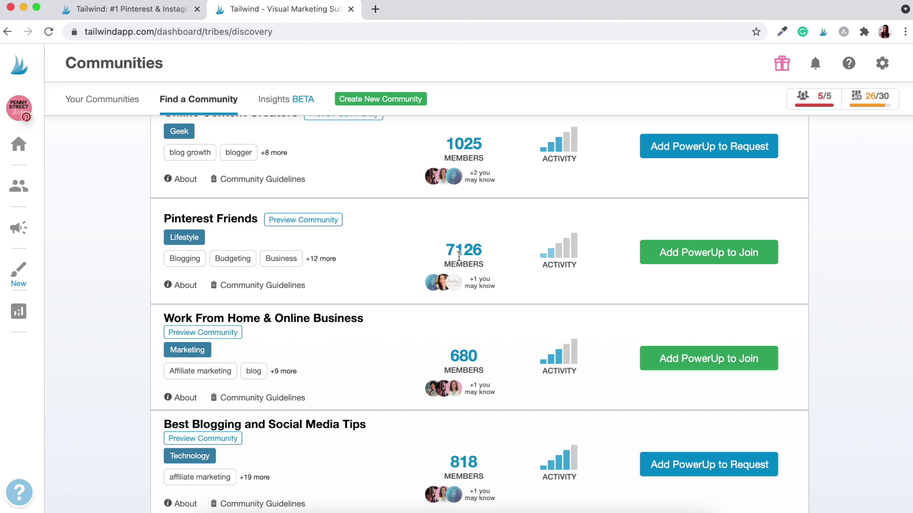
mouse_move(552, 253)
scroll(569, 316, "up", 8)
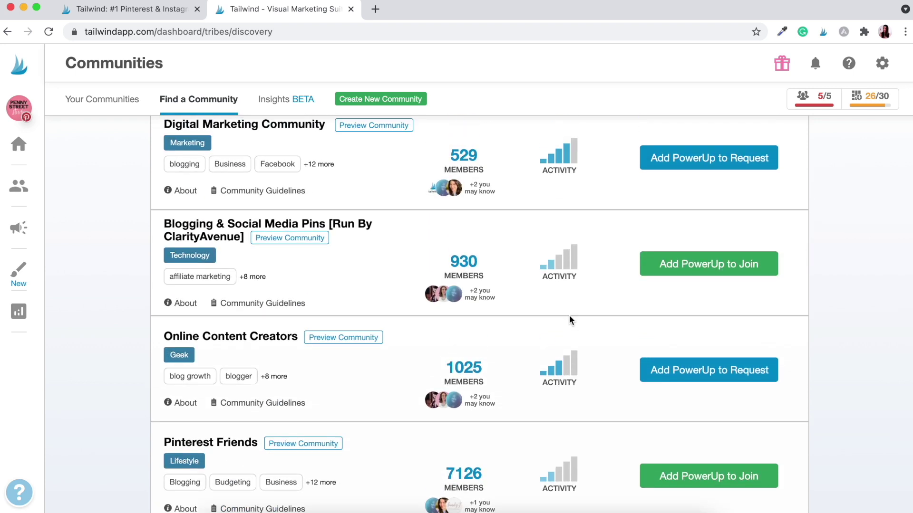
scroll(569, 316, "up", 4)
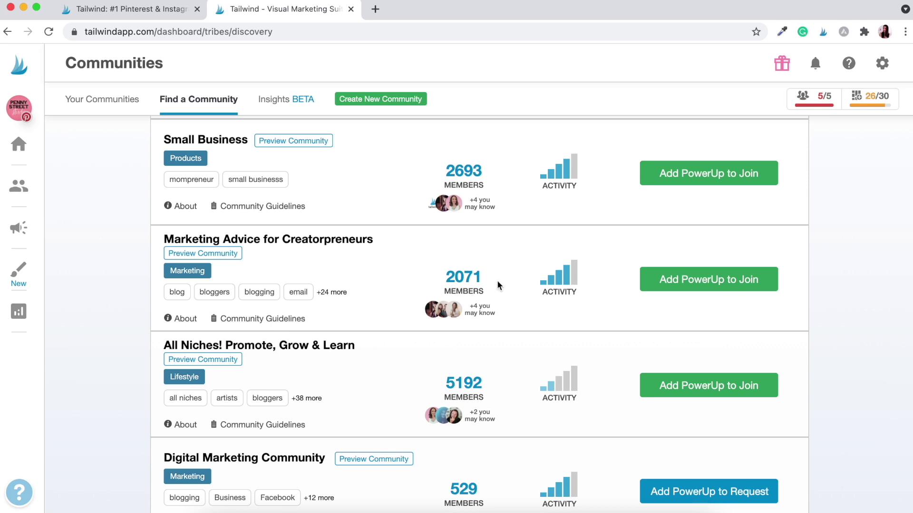
mouse_move(528, 286)
mouse_move(517, 265)
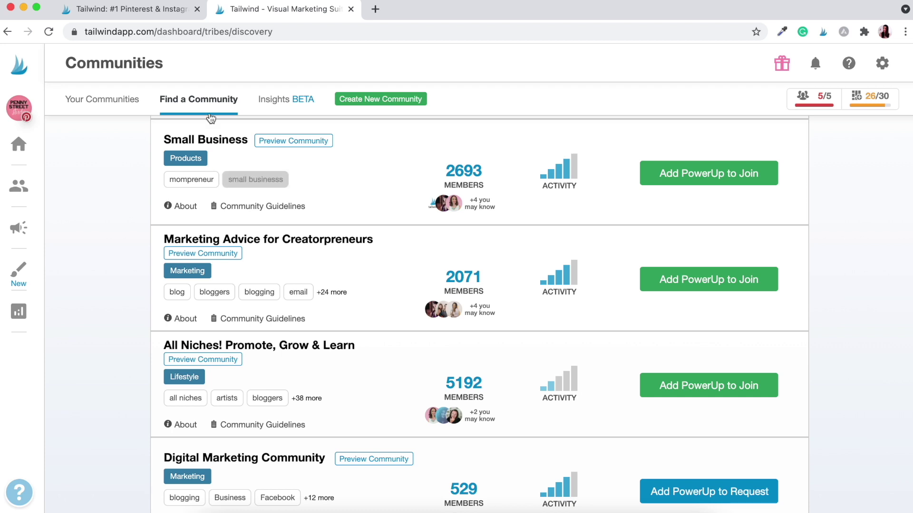
Display the joined communities and open the Bloggers & Creative Infopreneurs Tribe.
left_click(96, 106)
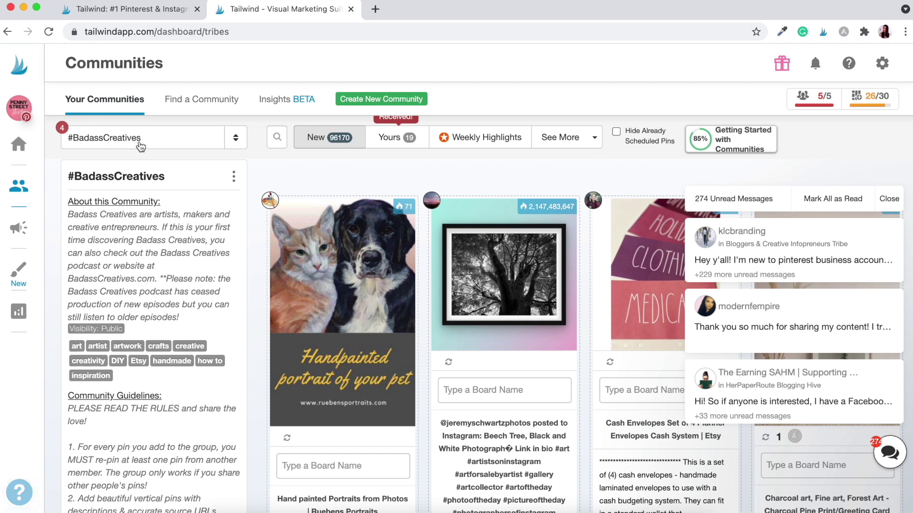
left_click(188, 140)
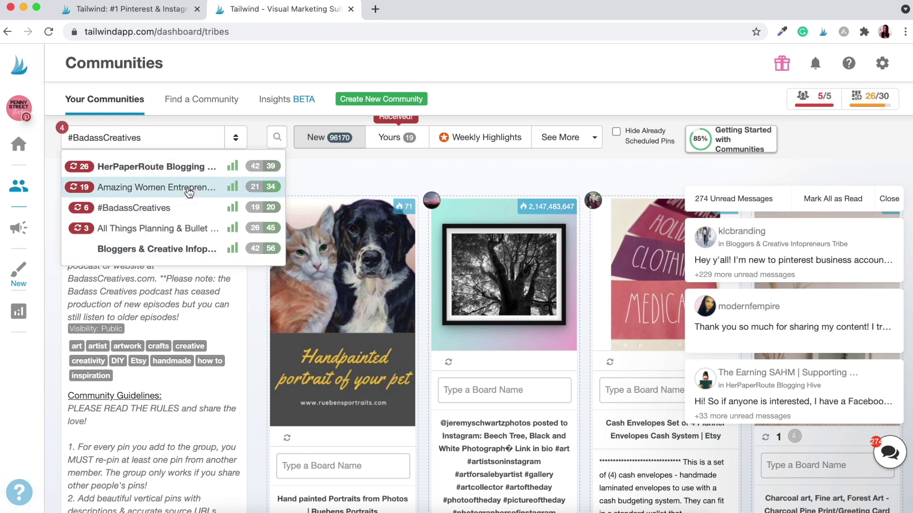
mouse_move(234, 174)
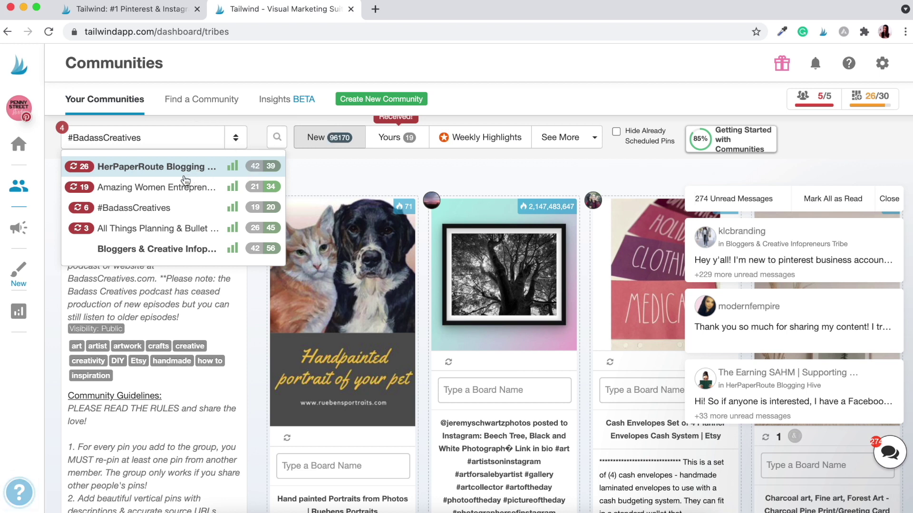
left_click(154, 255)
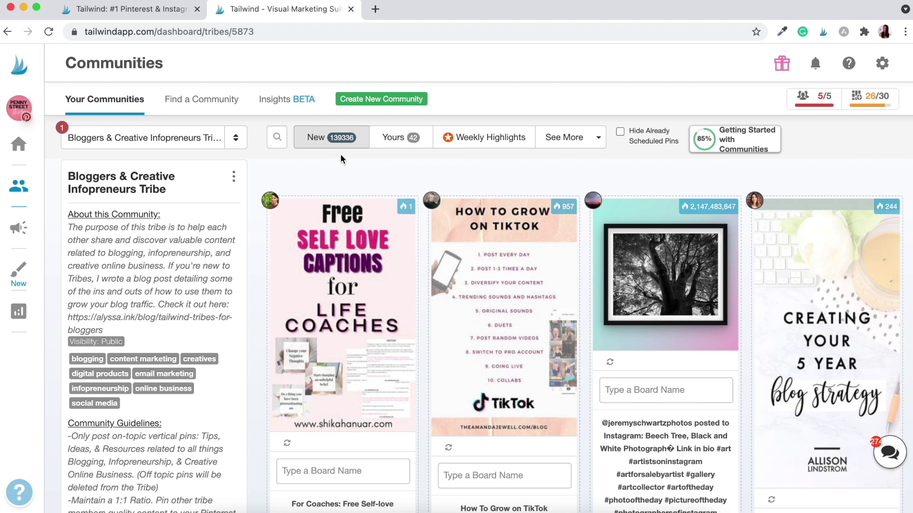
Find the "12 Blogging Skills You Can Make Money With as A Blogger" pin among the community's new pins and assign it to the Blogging Tips board.
mouse_move(333, 148)
mouse_move(405, 141)
scroll(579, 181, "down", 5)
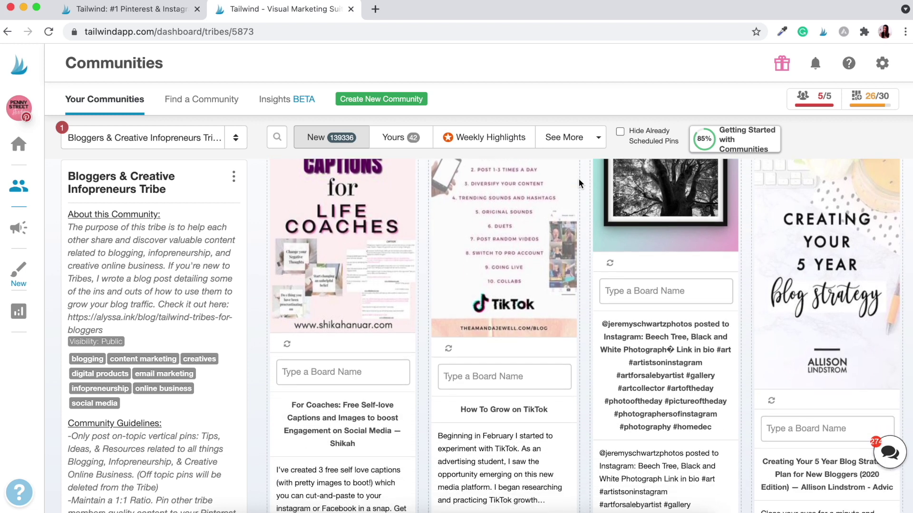
scroll(578, 178, "down", 15)
scroll(578, 178, "down", 6)
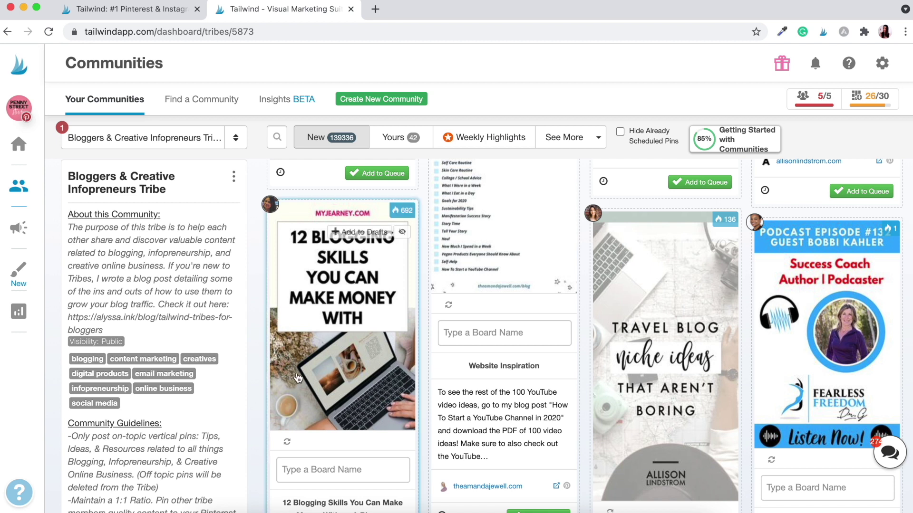
scroll(298, 390, "down", 1)
scroll(298, 390, "down", 3)
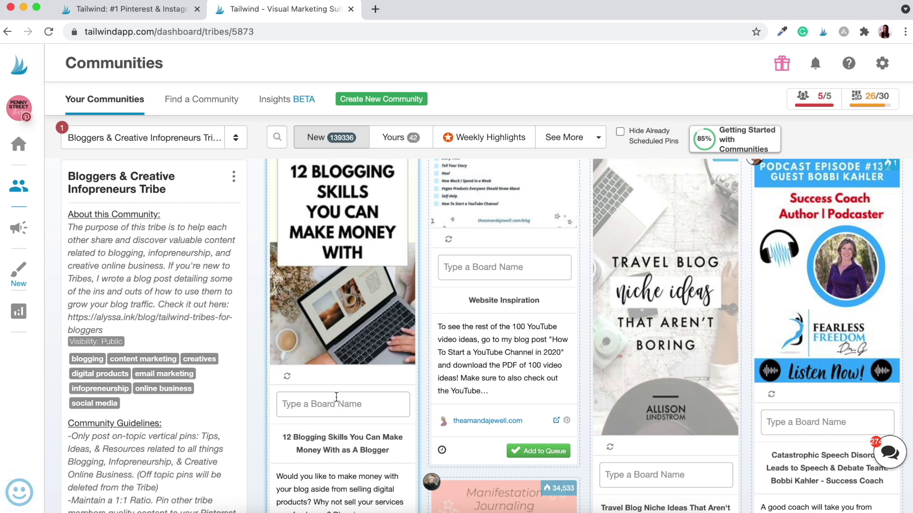
left_click(301, 405)
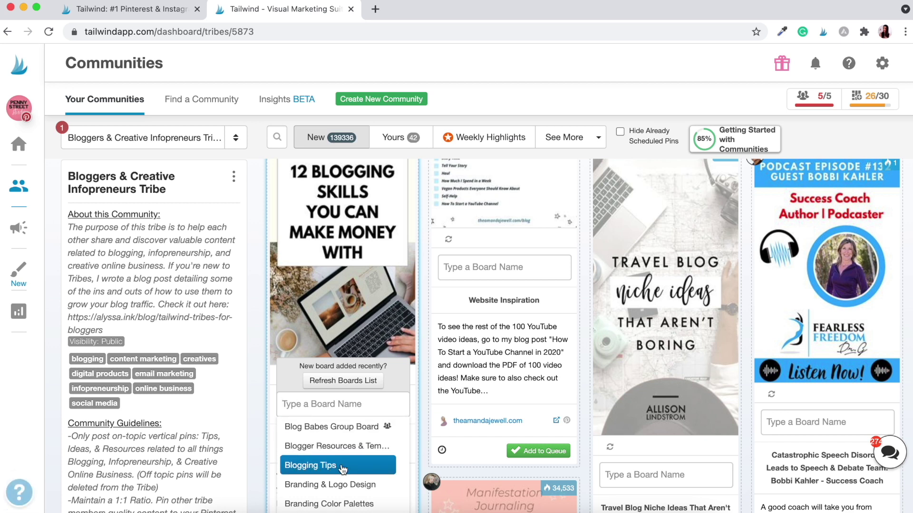
scroll(342, 468, "down", 1)
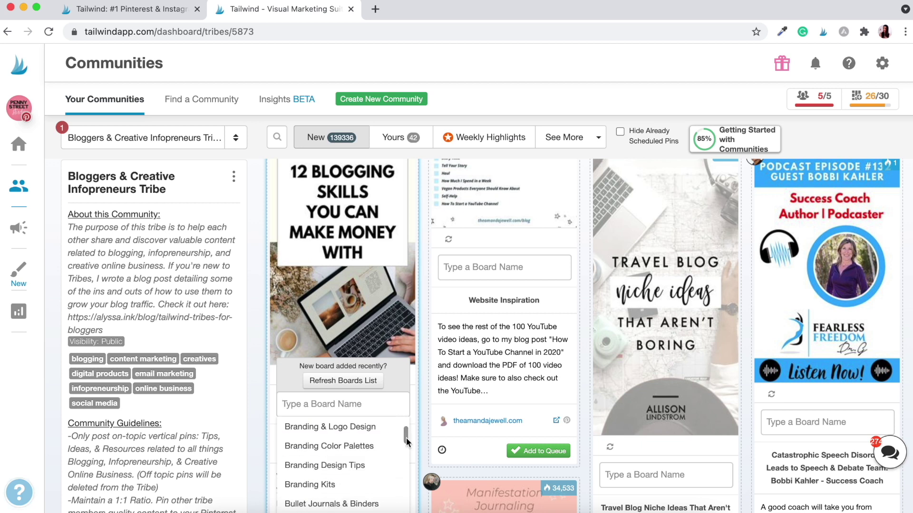
scroll(421, 437, "down", 2)
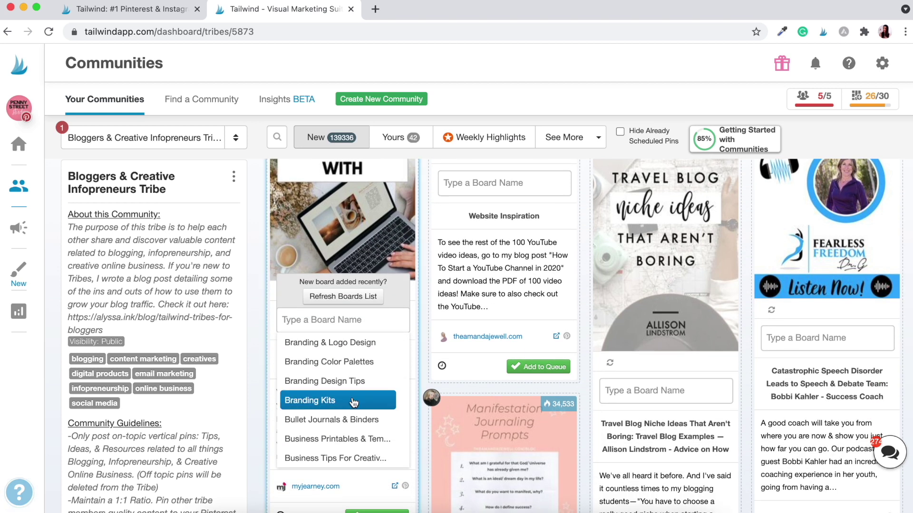
scroll(333, 388, "up", 1)
left_click(333, 388)
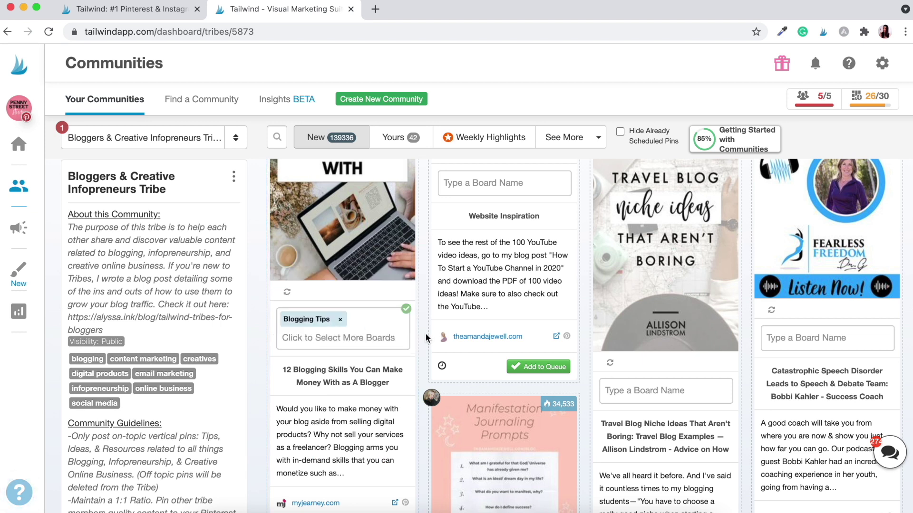
Add the "12 Blogging Skills" pin to the publishing queue.
scroll(425, 333, "down", 2)
scroll(425, 333, "down", 3)
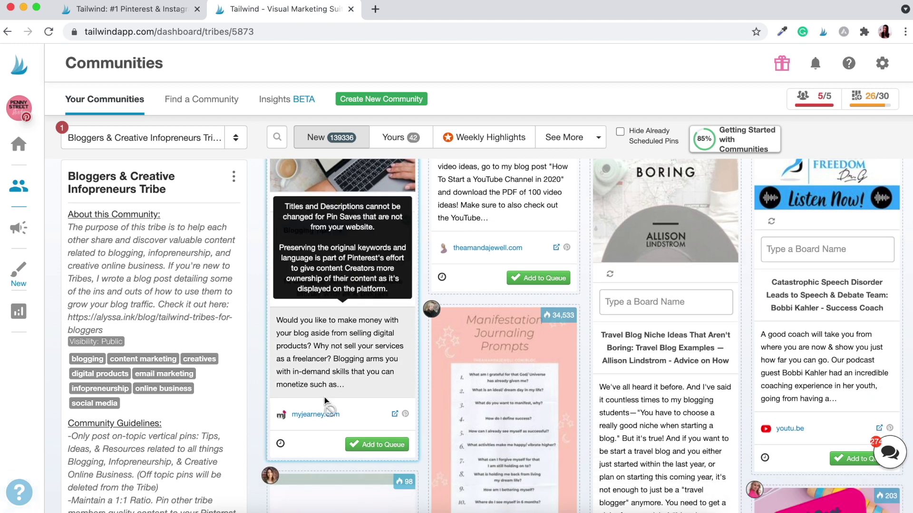
left_click(379, 447)
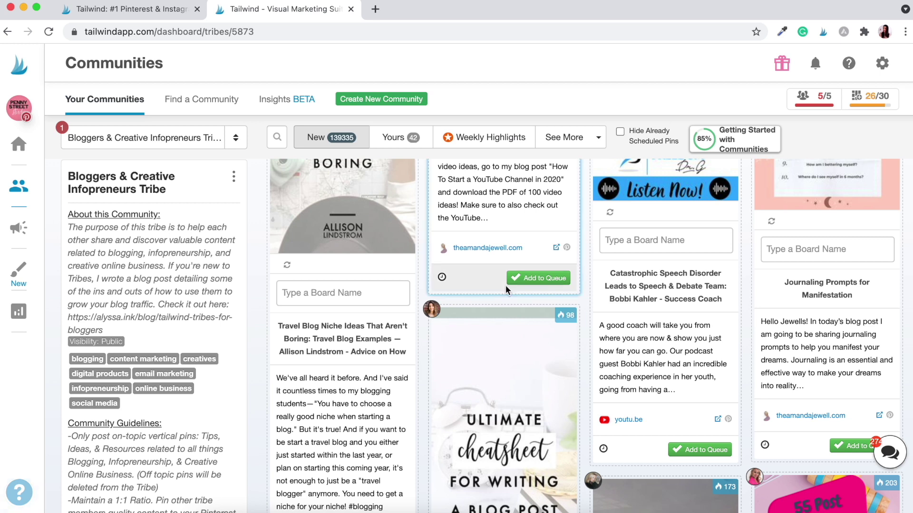
Assign the "How to Know What Product to Launch to Your Audience" pin to the Online Course Creator board and add it to the queue.
scroll(581, 295, "down", 4)
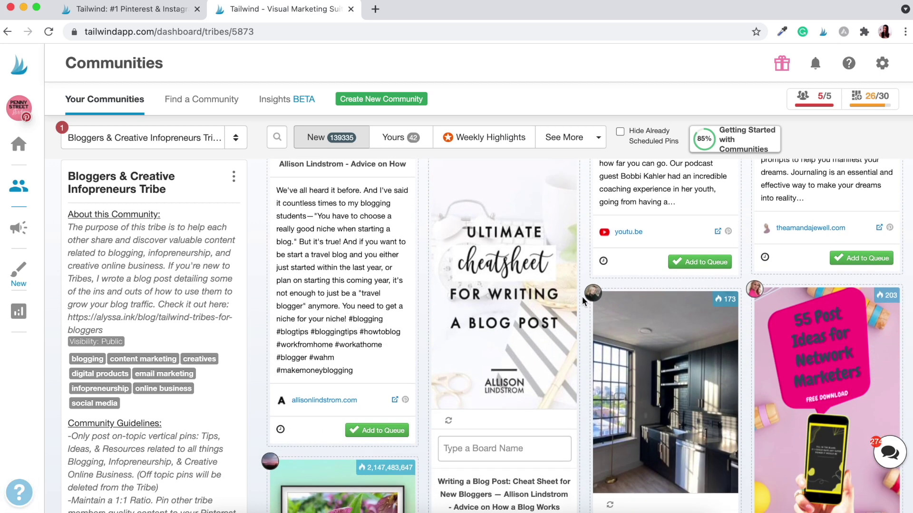
scroll(582, 298, "down", 15)
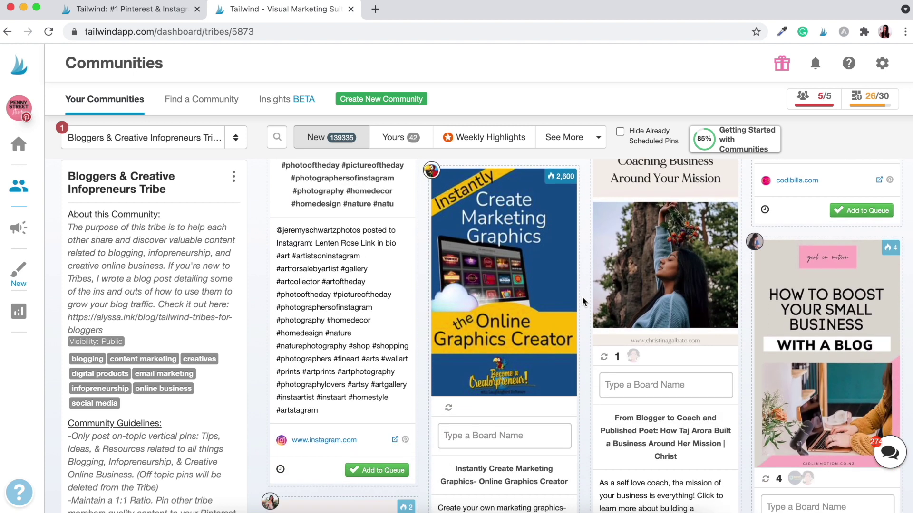
scroll(582, 296, "down", 4)
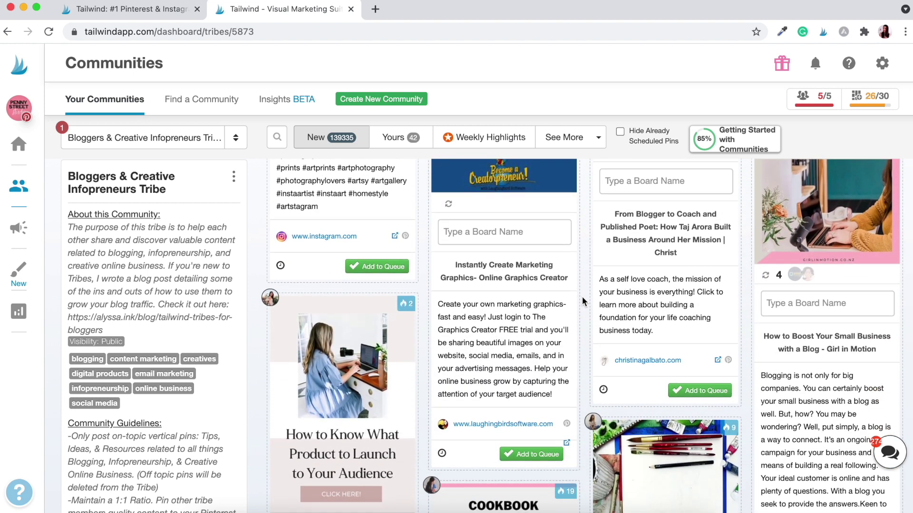
scroll(582, 300, "down", 1)
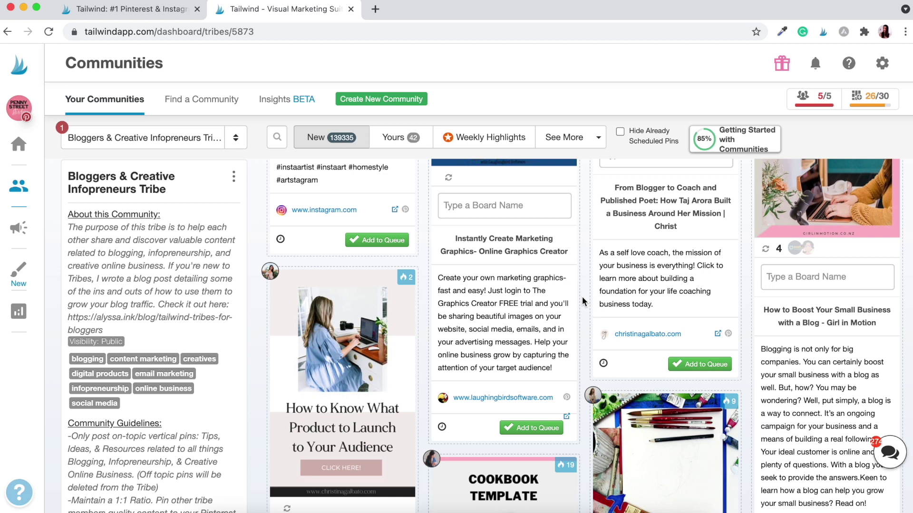
scroll(582, 301, "down", 1)
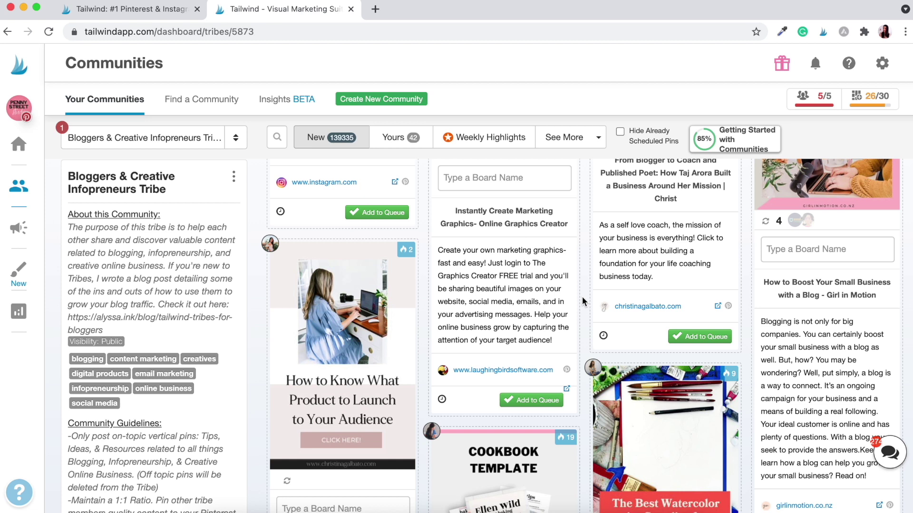
scroll(582, 298, "down", 1)
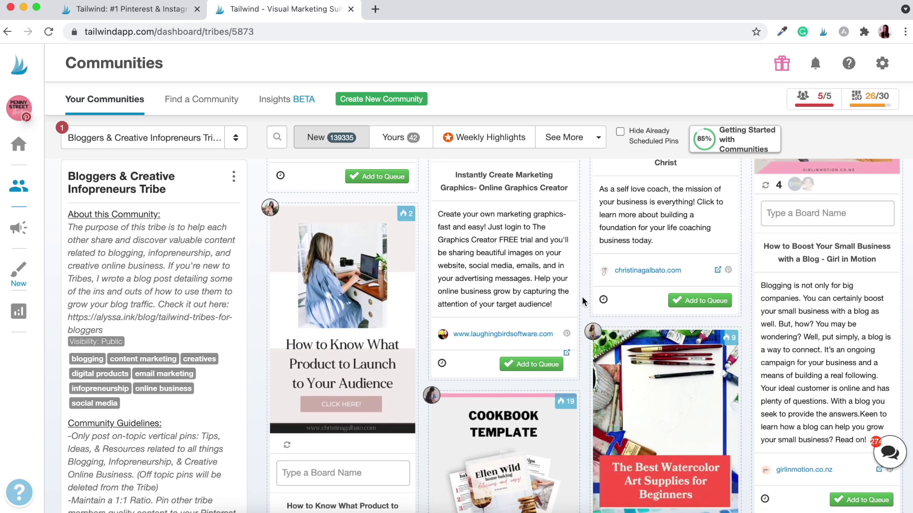
scroll(581, 295, "down", 2)
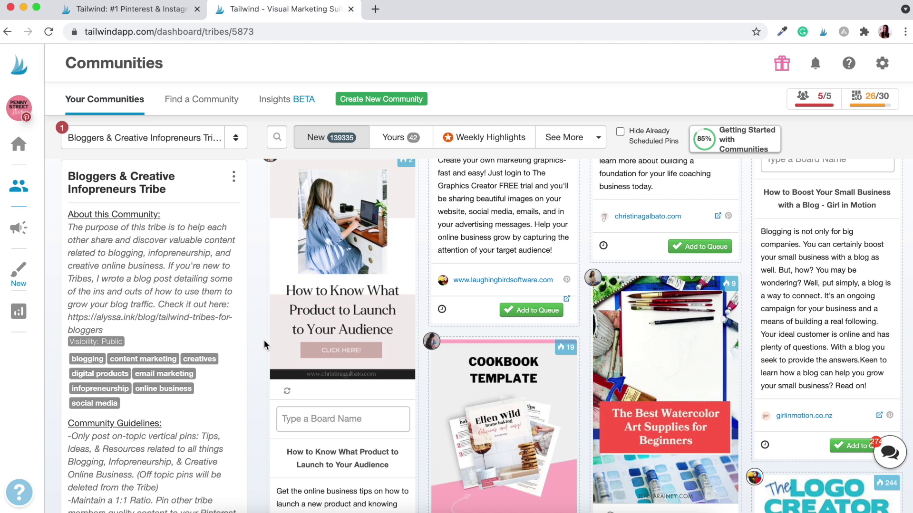
left_click(306, 419)
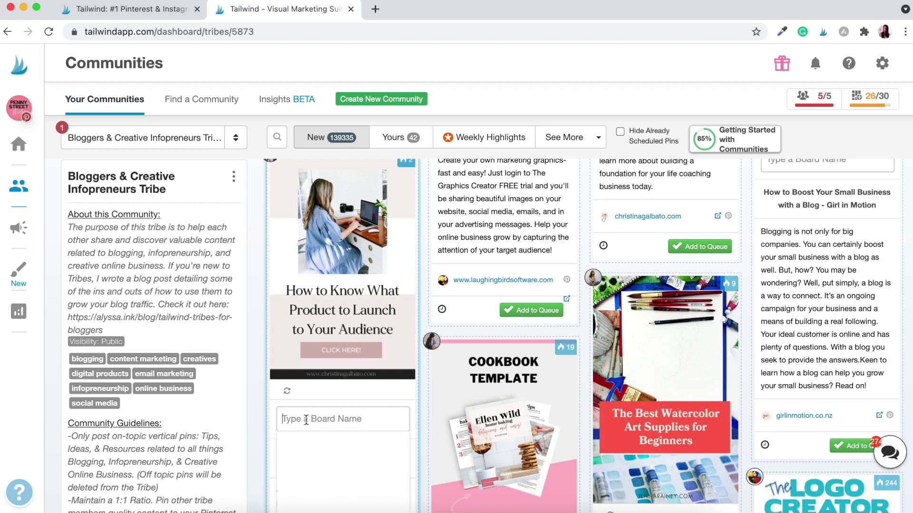
type("online")
key("Down")
key("Down")
key("Down")
key("Return")
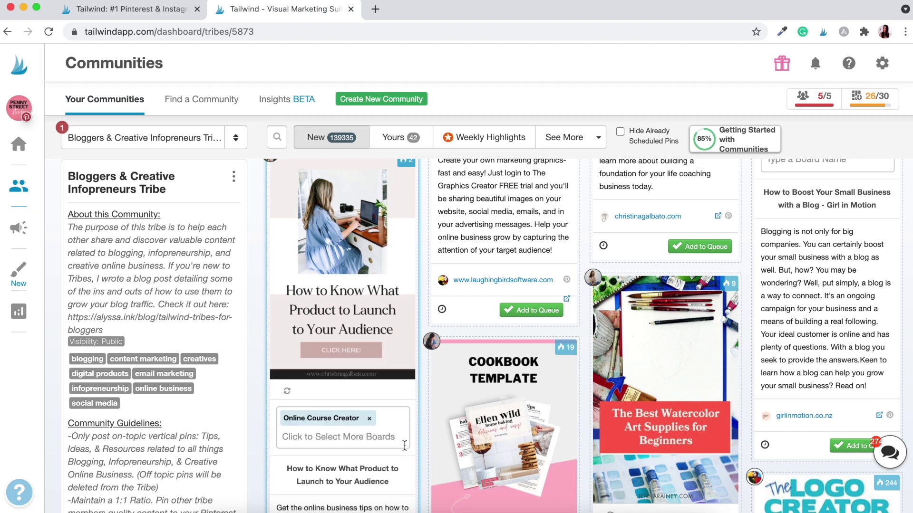
scroll(426, 443, "down", 5)
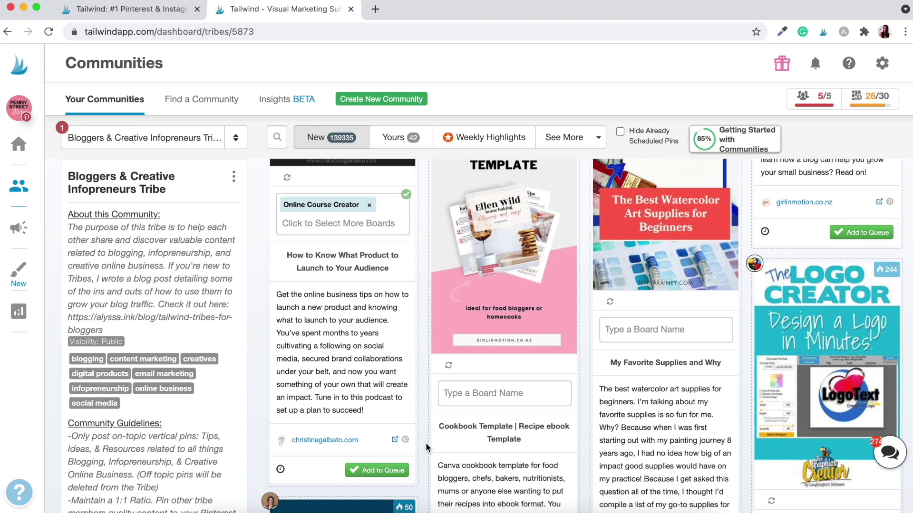
left_click(383, 470)
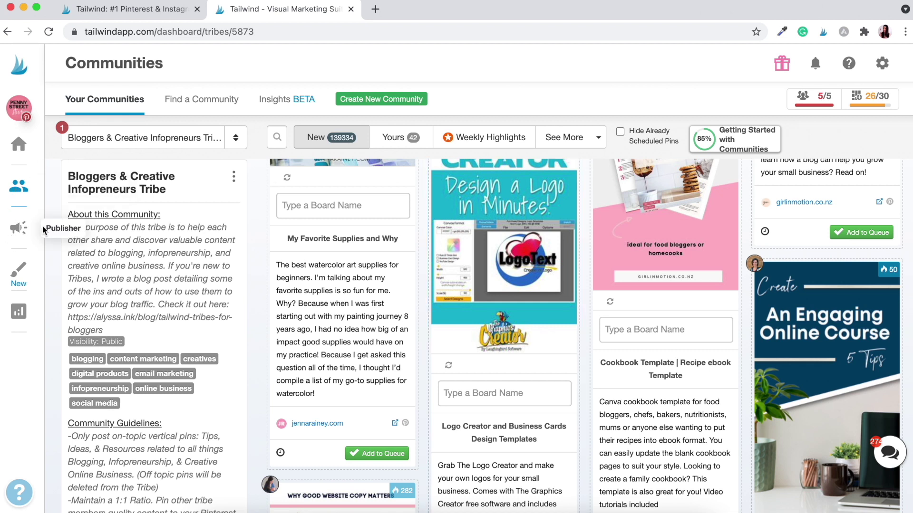
Open the Publisher's scheduled pins and review the queued pins for today and tomorrow with their boards and posting times.
left_click(22, 232)
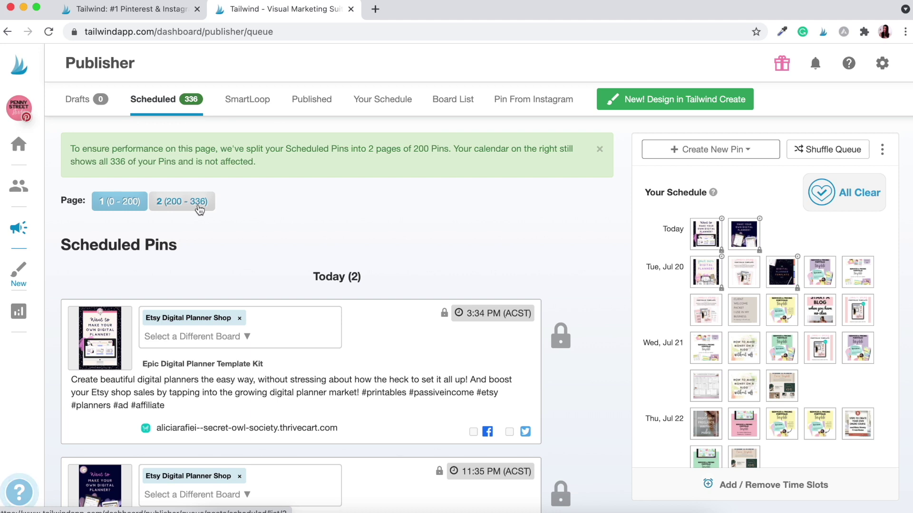
scroll(290, 219, "down", 3)
scroll(290, 221, "down", 10)
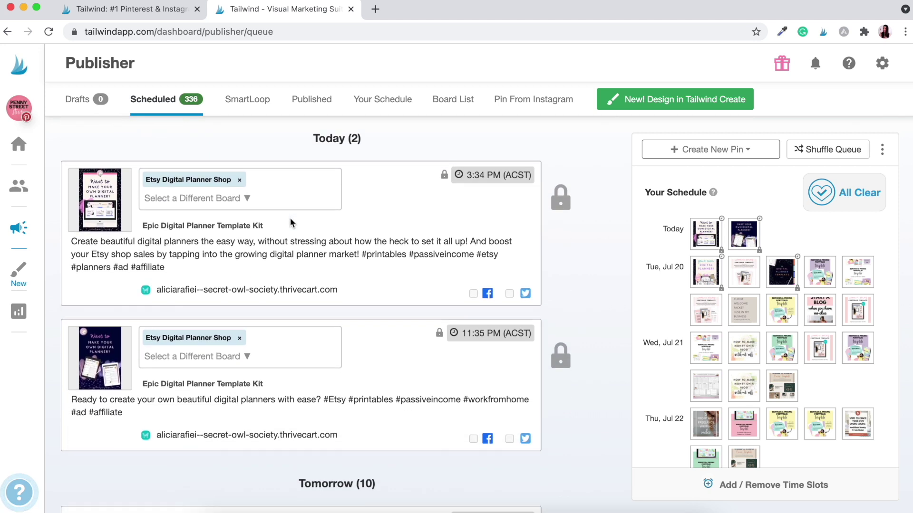
scroll(290, 221, "down", 10)
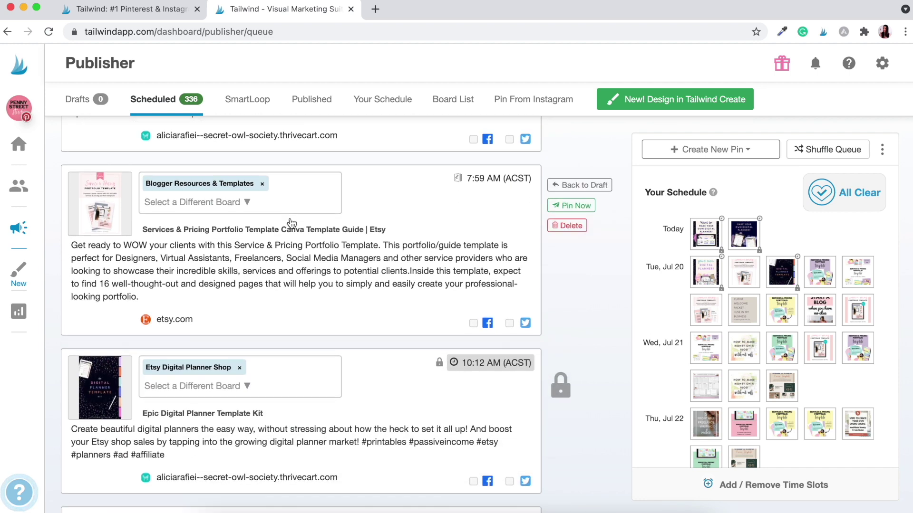
scroll(291, 219, "down", 8)
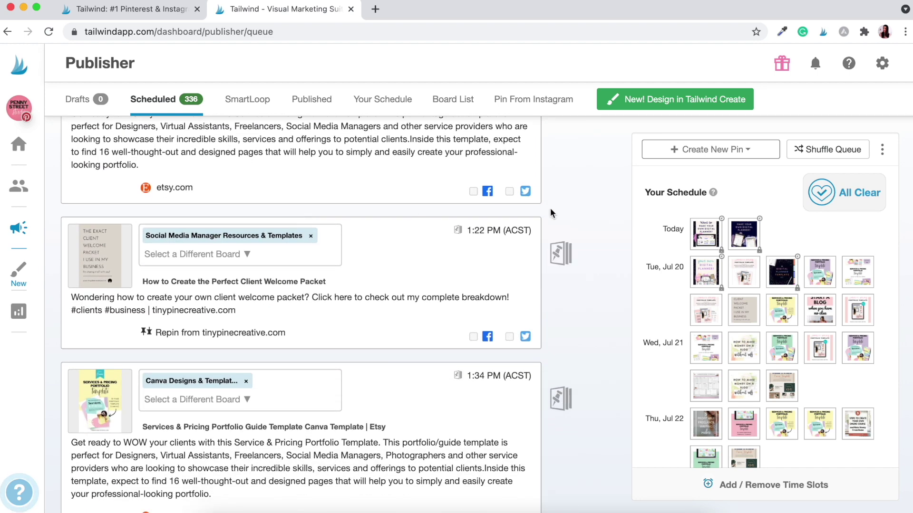
Examine the coming days in the posting schedule, starting from today.
left_click_drag(643, 195, 728, 192)
left_click(760, 192)
scroll(642, 298, "down", 2)
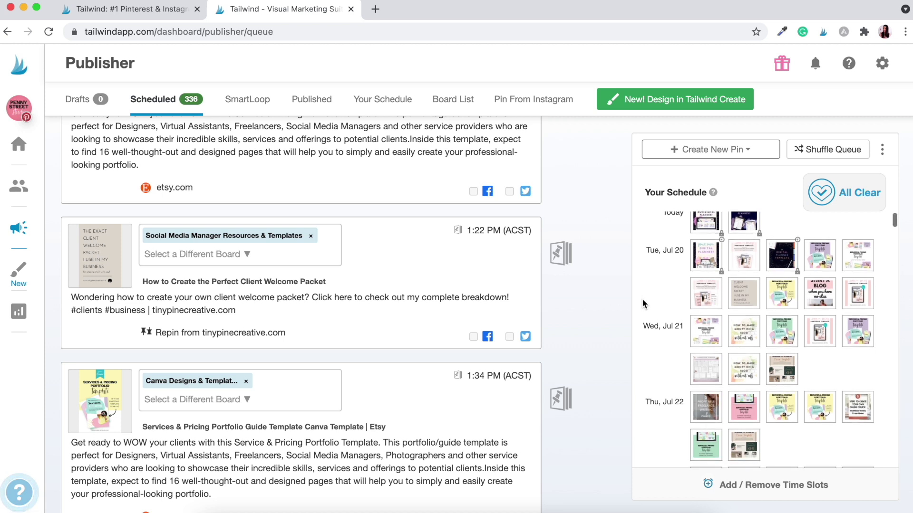
scroll(642, 298, "down", 3)
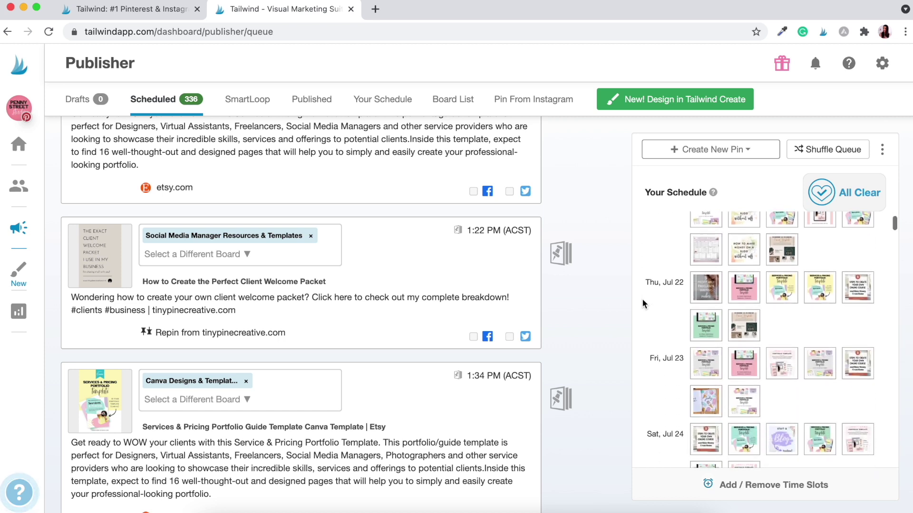
scroll(641, 299, "up", 5)
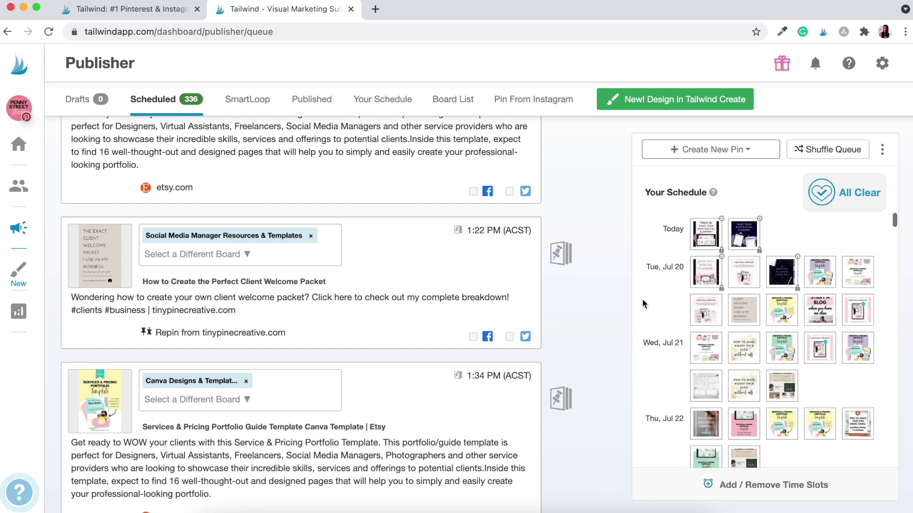
mouse_move(689, 235)
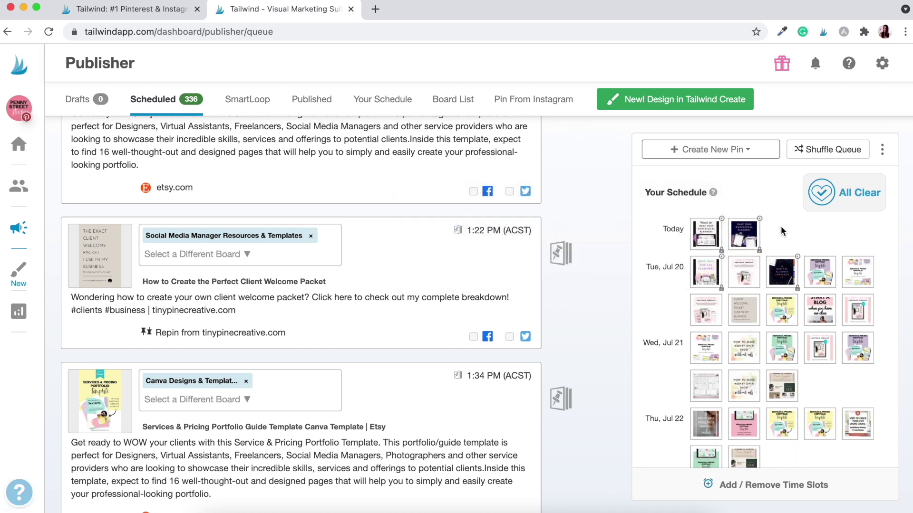
Look through the posting schedule for the date on which the newly queued community pins are placed.
scroll(660, 320, "down", 15)
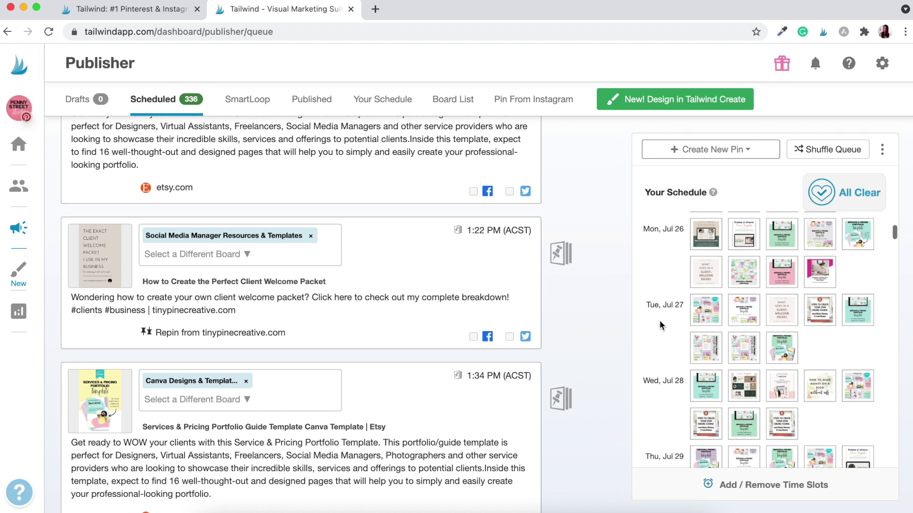
scroll(660, 320, "down", 15)
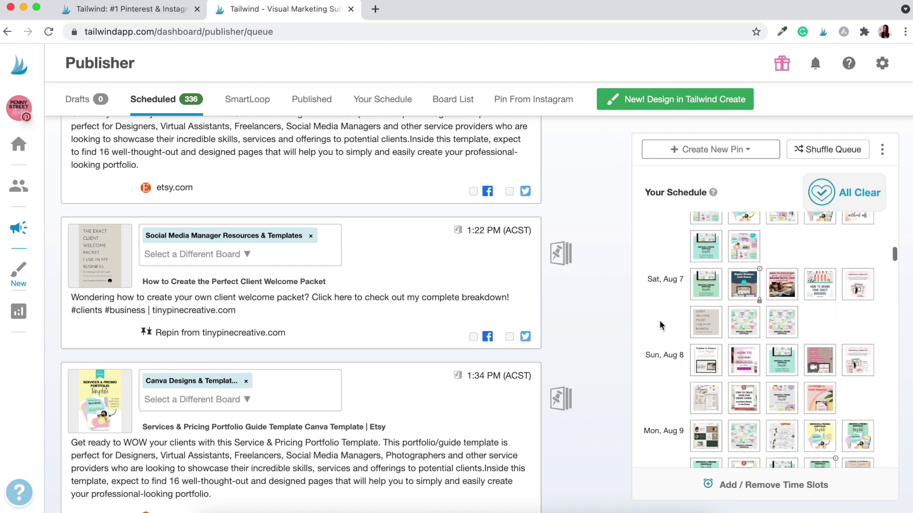
scroll(660, 320, "down", 15)
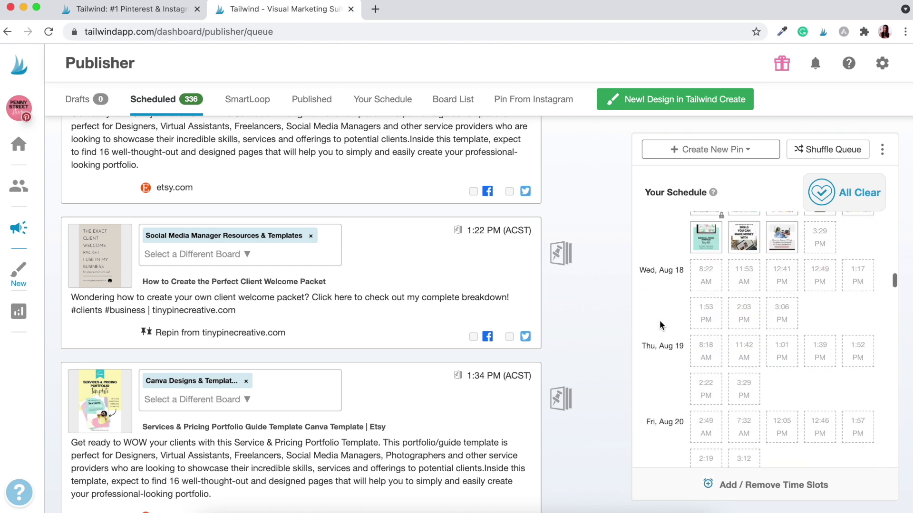
scroll(660, 320, "up", 3)
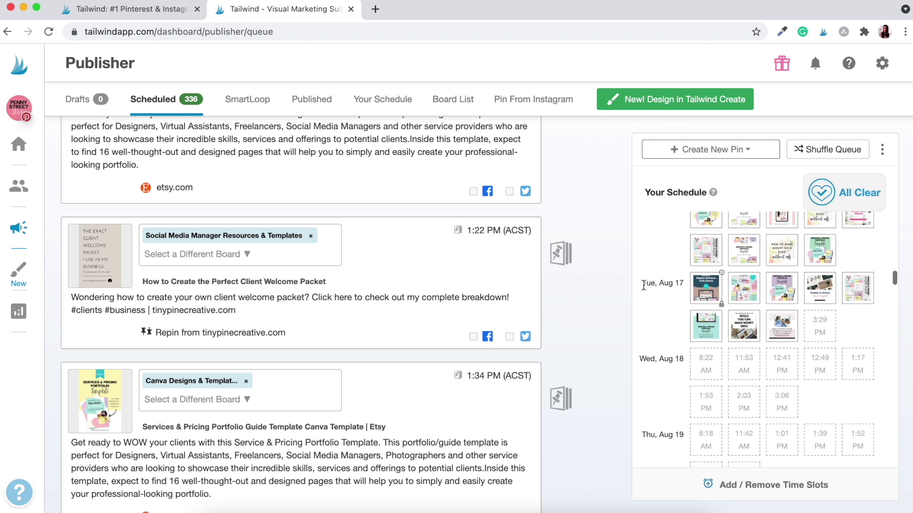
left_click_drag(643, 283, 685, 284)
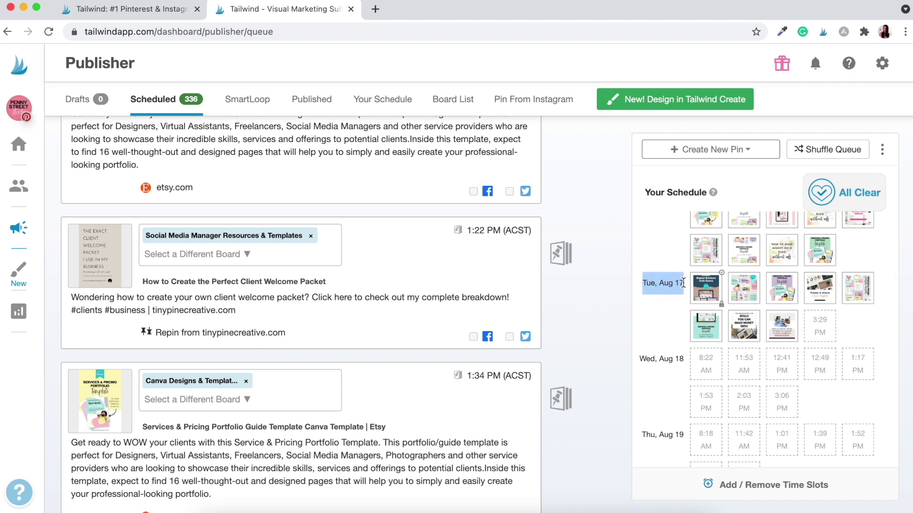
left_click(674, 318)
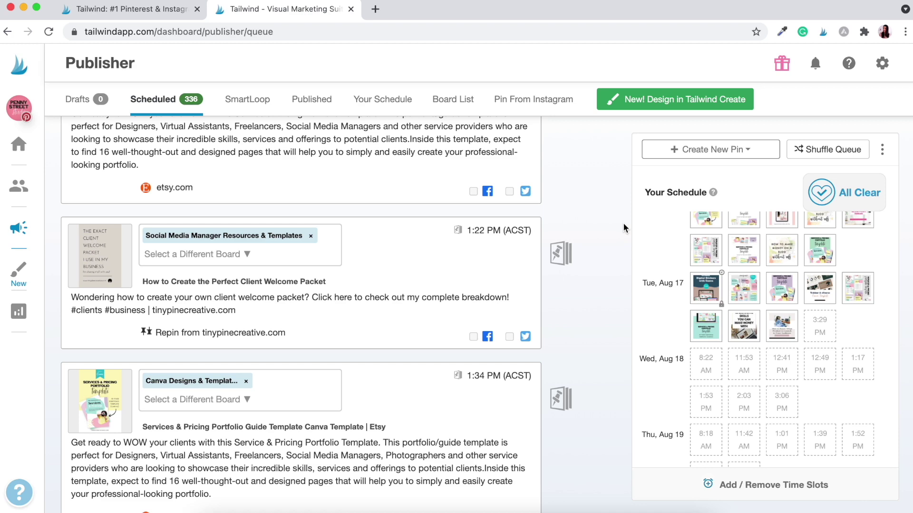
scroll(623, 223, "up", 12)
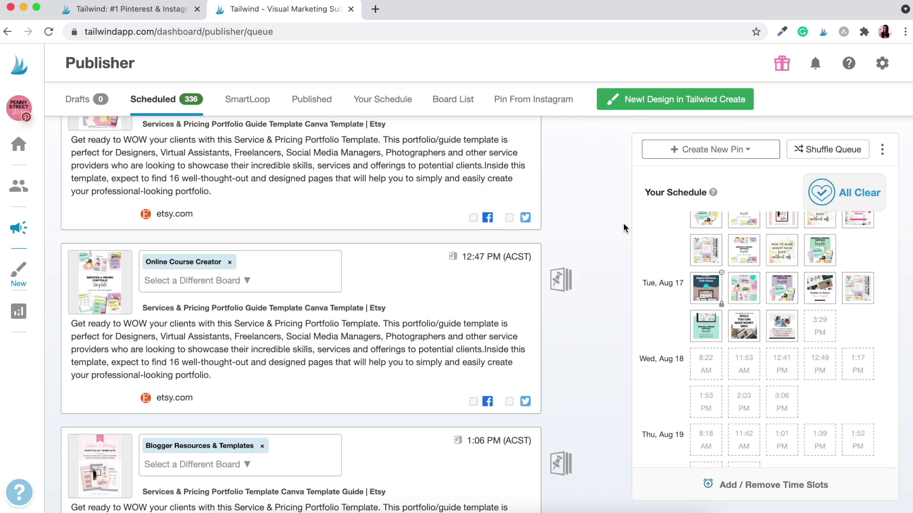
Open the weekly pinning schedule and recreate the General Queue's timeslots at 8 posts per day, shifting previously scheduled pins into them.
scroll(623, 222, "up", 10)
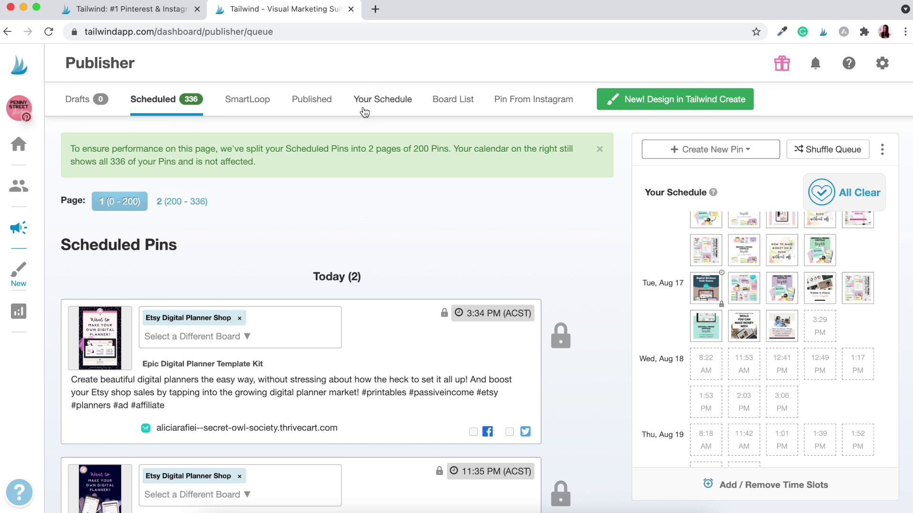
left_click(387, 101)
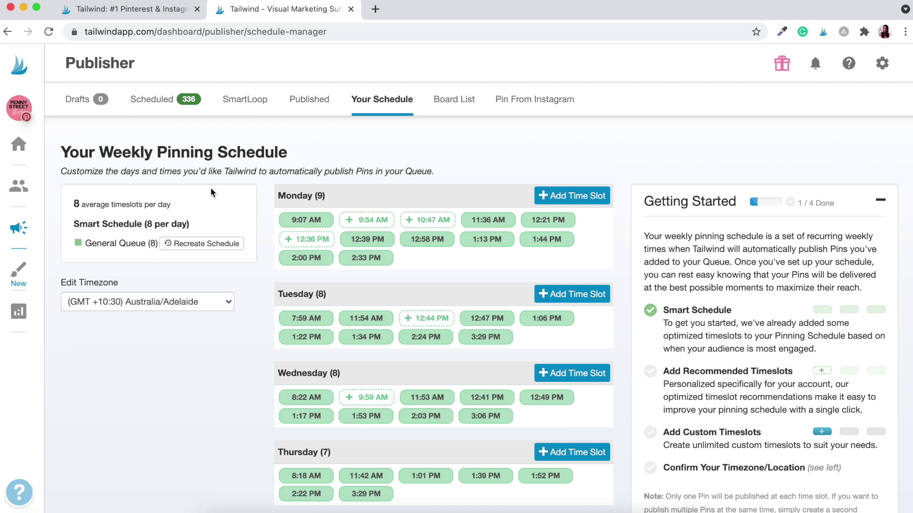
left_click(207, 244)
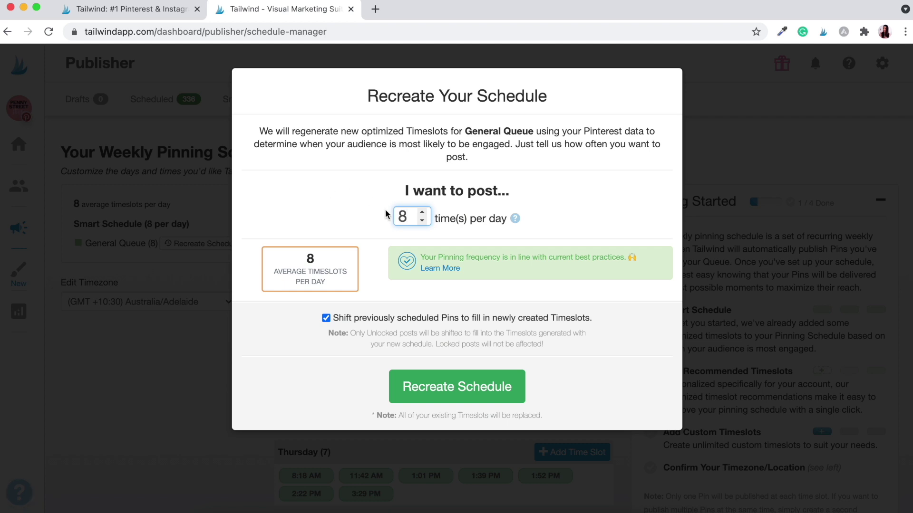
key("BackSpace")
key("BackSpace")
type("5")
key("BackSpace")
type("8")
left_click(371, 199)
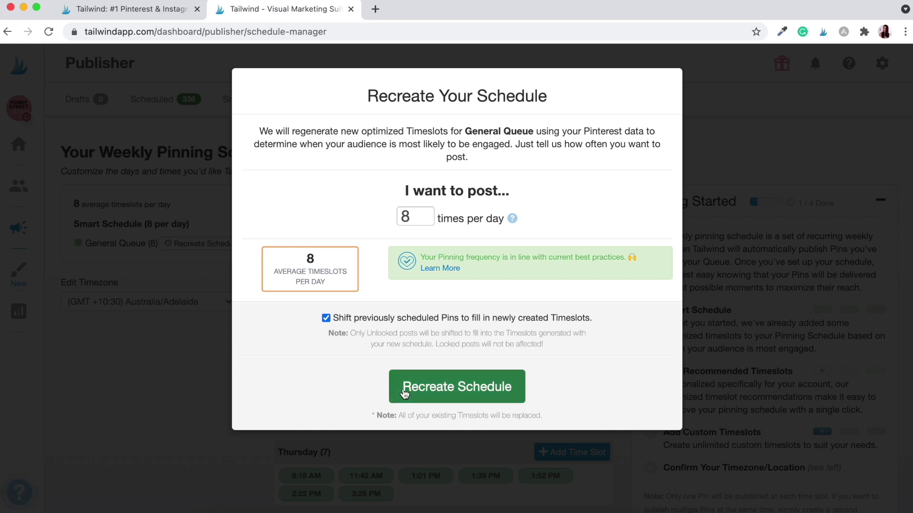
left_click(486, 391)
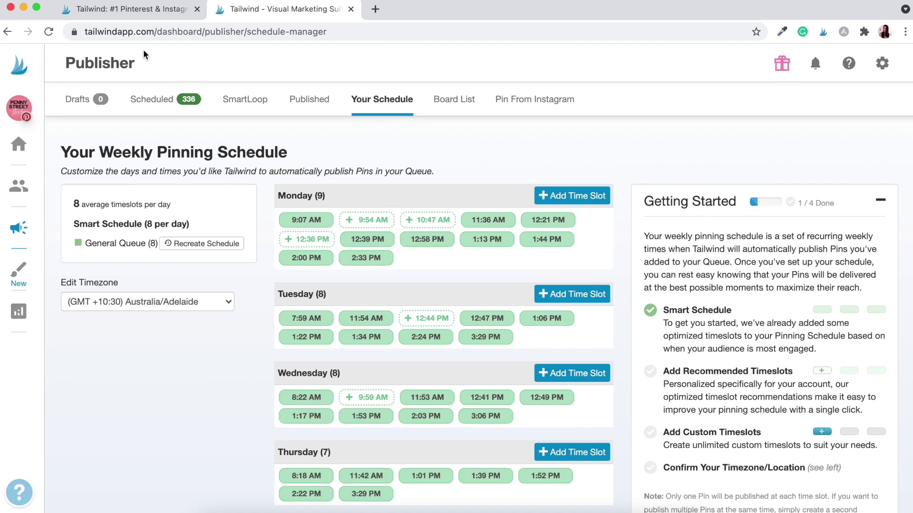
Upload the seven Email List Builder pin images as new drafts and look over their board, title, description and source URL fields.
left_click(77, 104)
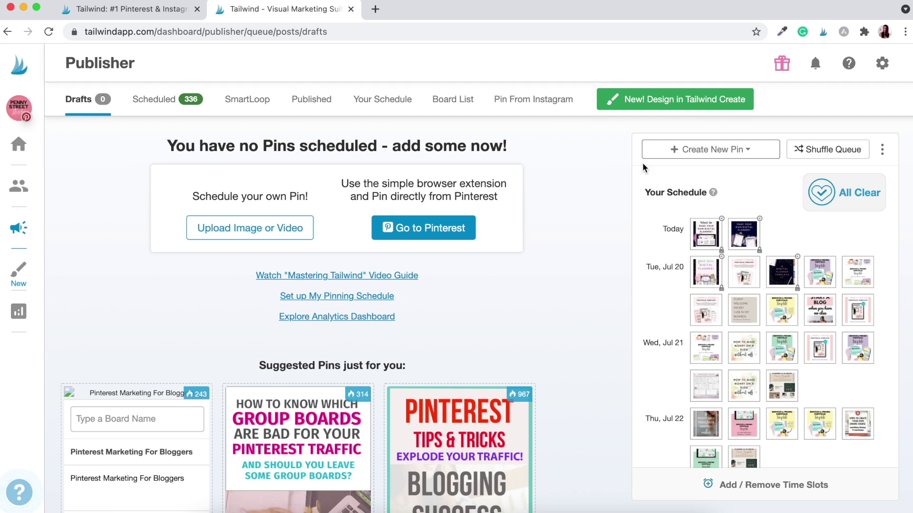
left_click(686, 151)
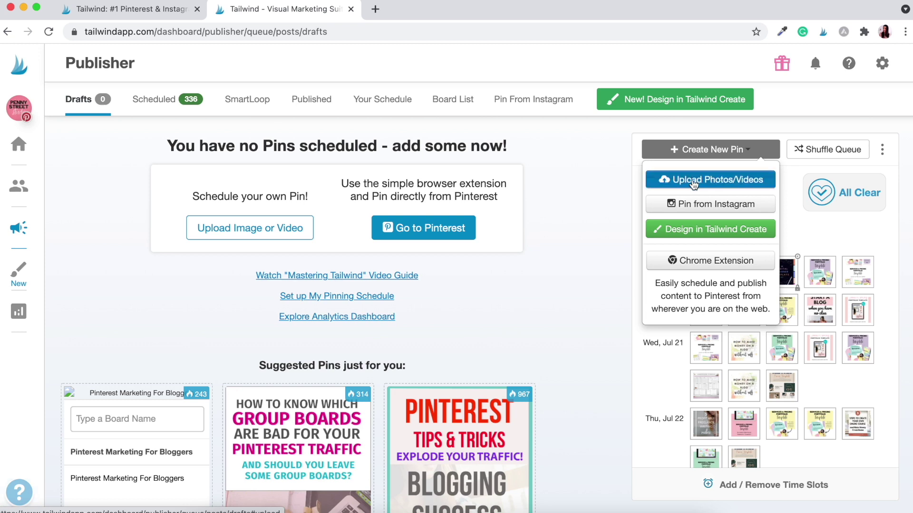
left_click(694, 182)
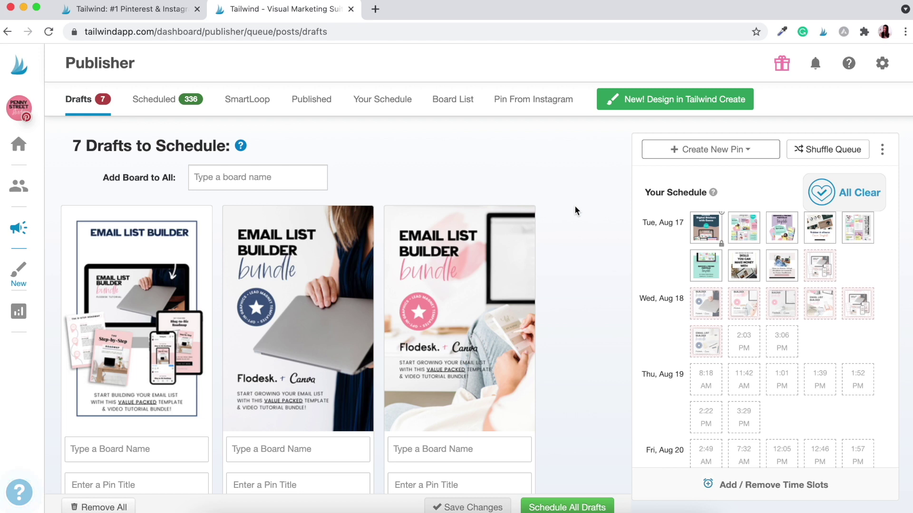
scroll(576, 261, "down", 5)
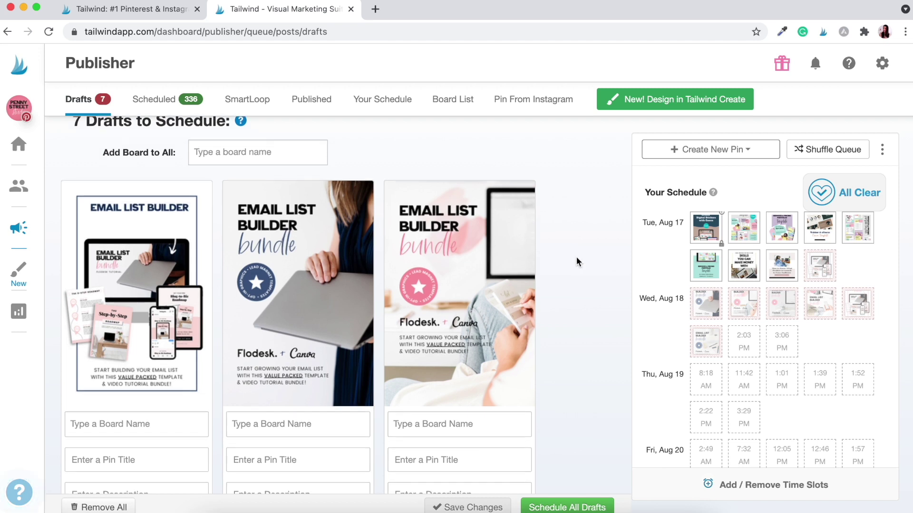
scroll(576, 257, "down", 2)
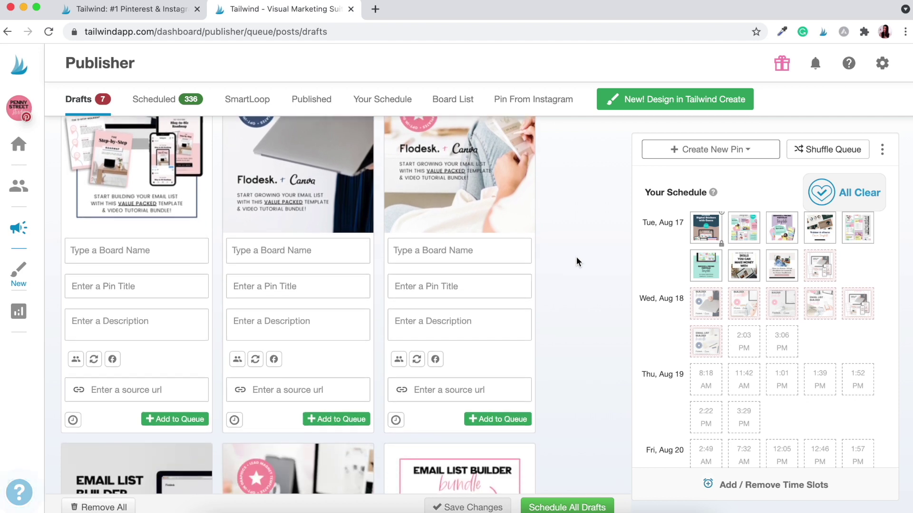
scroll(576, 258, "up", 2)
scroll(576, 259, "down", 1)
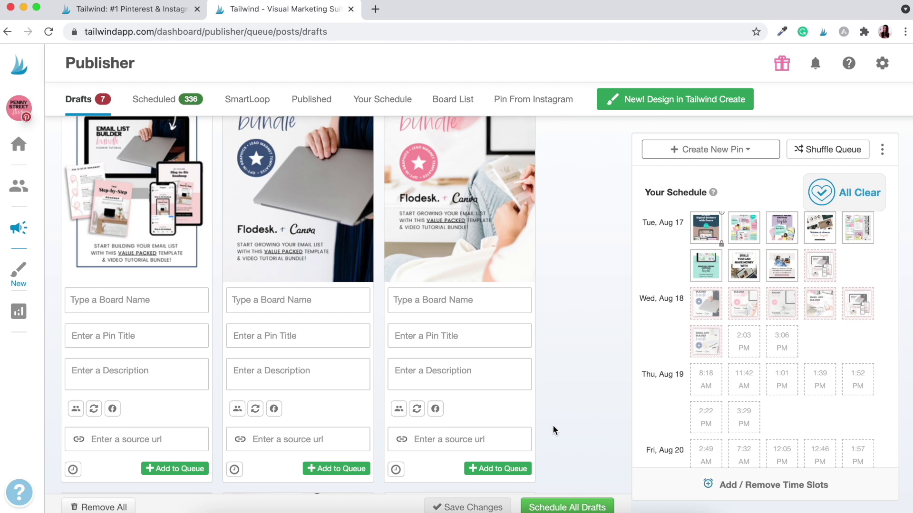
scroll(584, 312, "up", 3)
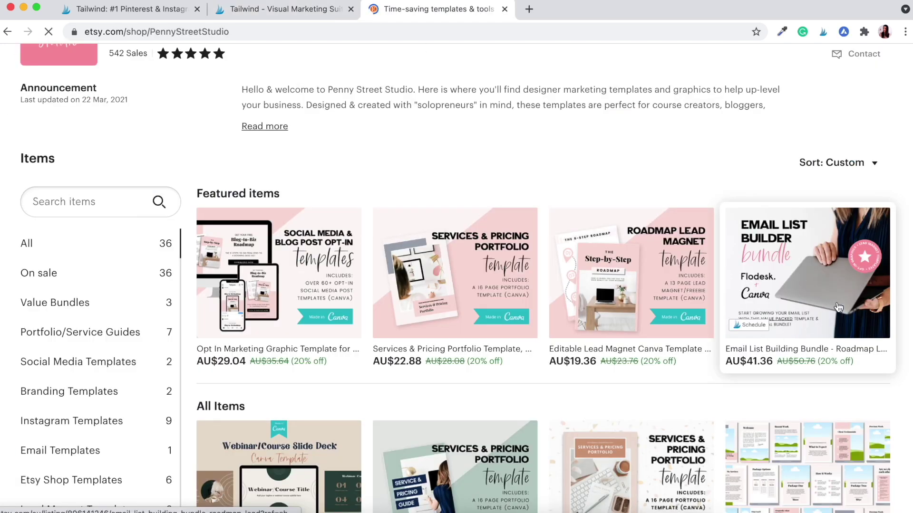
In the Etsy shop, copy the Email List Building Bundle listing's URL up to 896141246 and test it in a new tab.
left_click(804, 269)
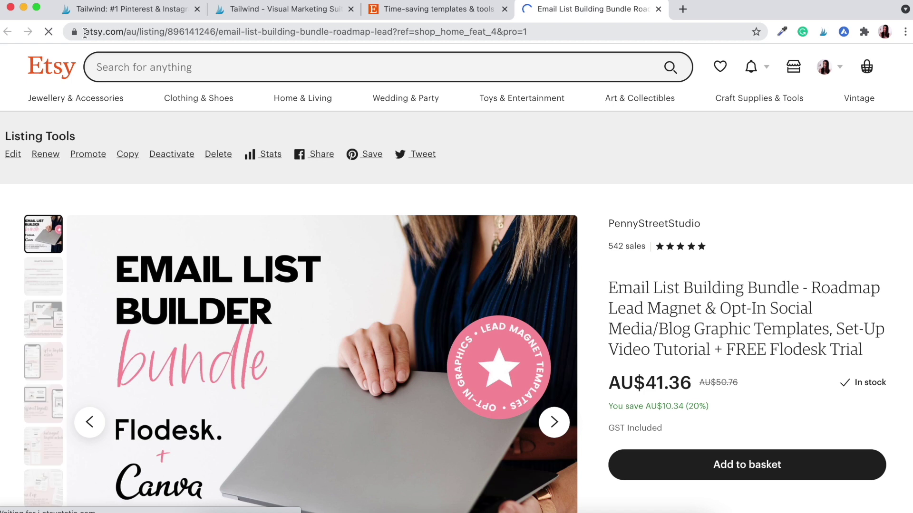
left_click_drag(85, 32, 215, 36)
key("super+c")
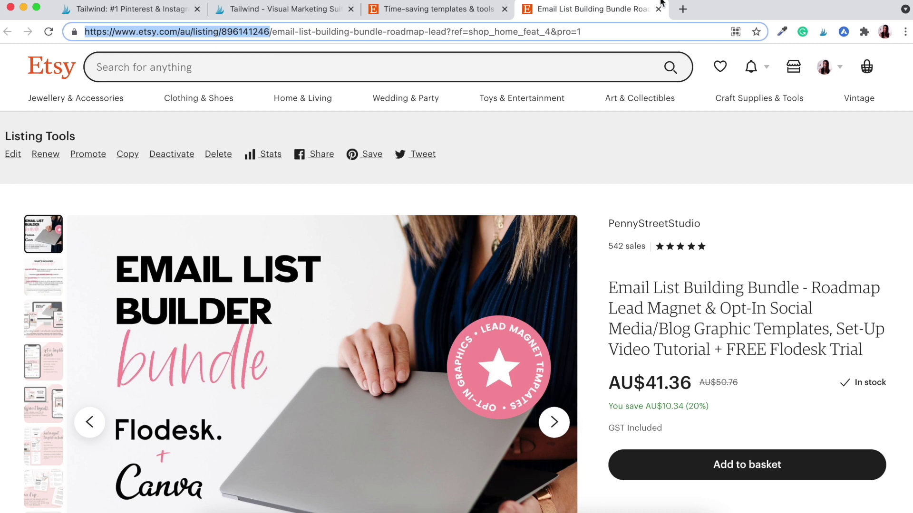
left_click(684, 9)
key("super+v")
key("Return")
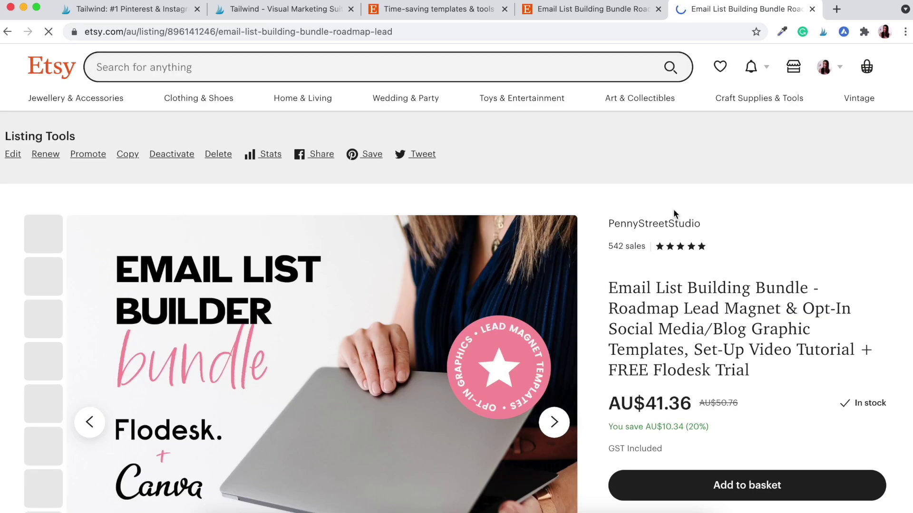
left_click(271, 10)
scroll(241, 292, "down", 5)
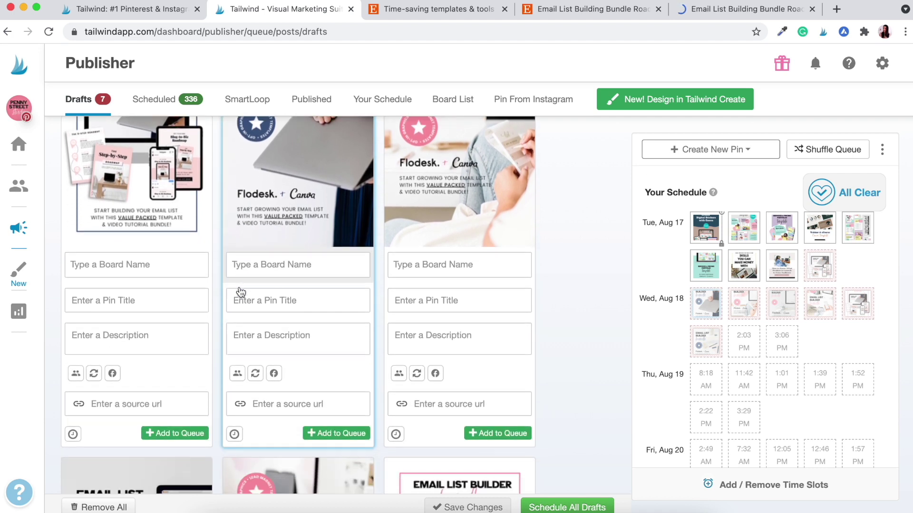
left_click(140, 314)
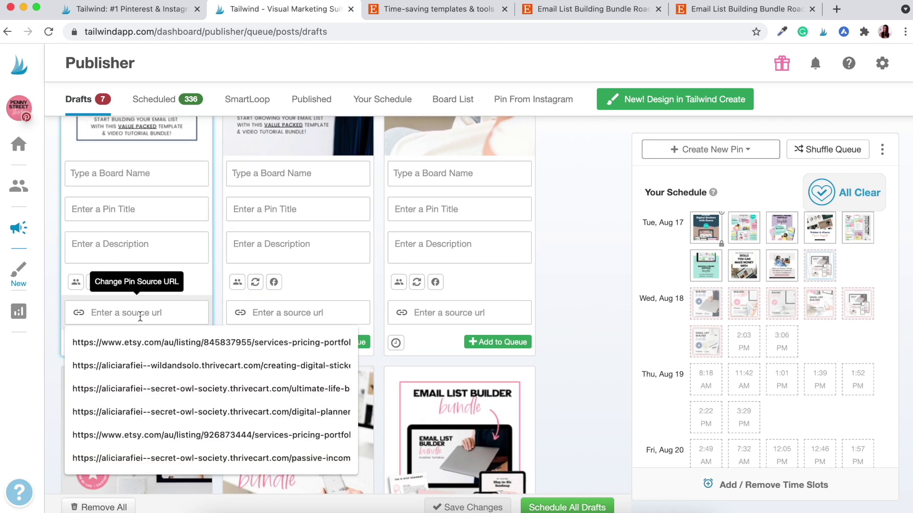
type("https://www.etsy.com/au/listing/898141248")
left_click(265, 314)
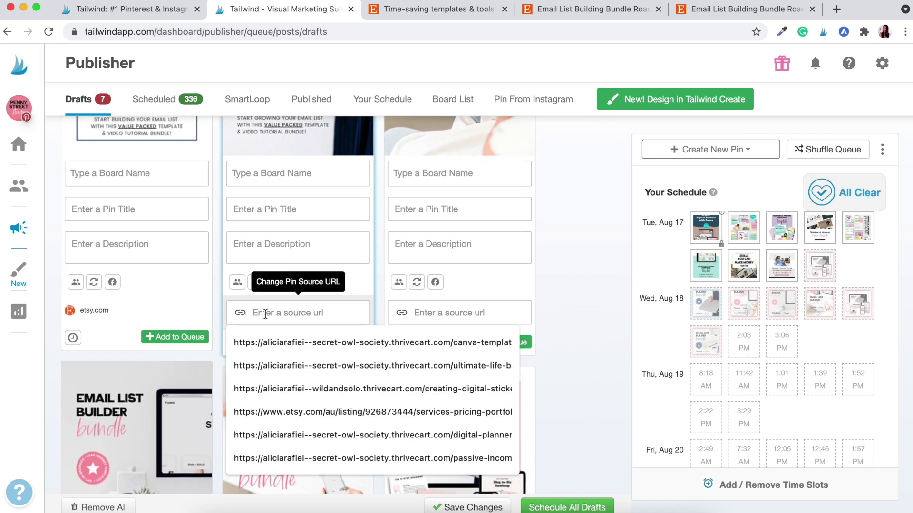
key("super+v")
left_click(429, 313)
key("super+v")
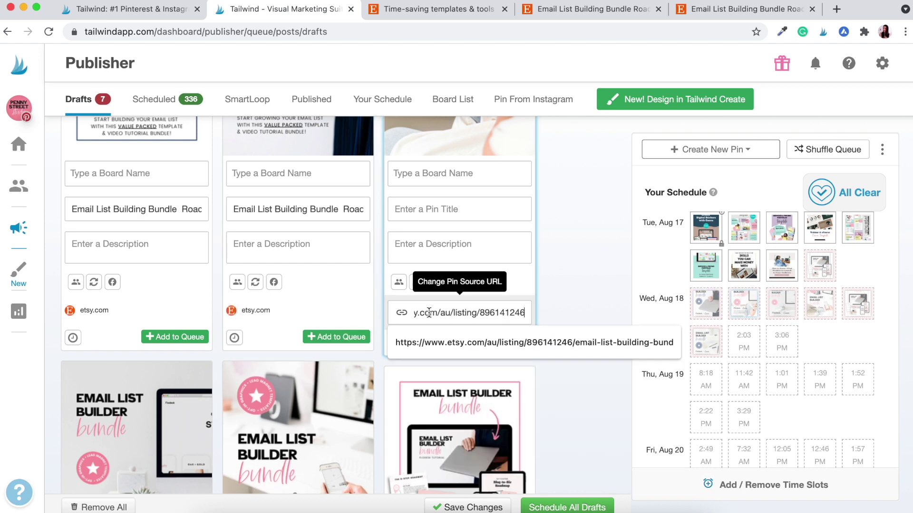
left_click(595, 272)
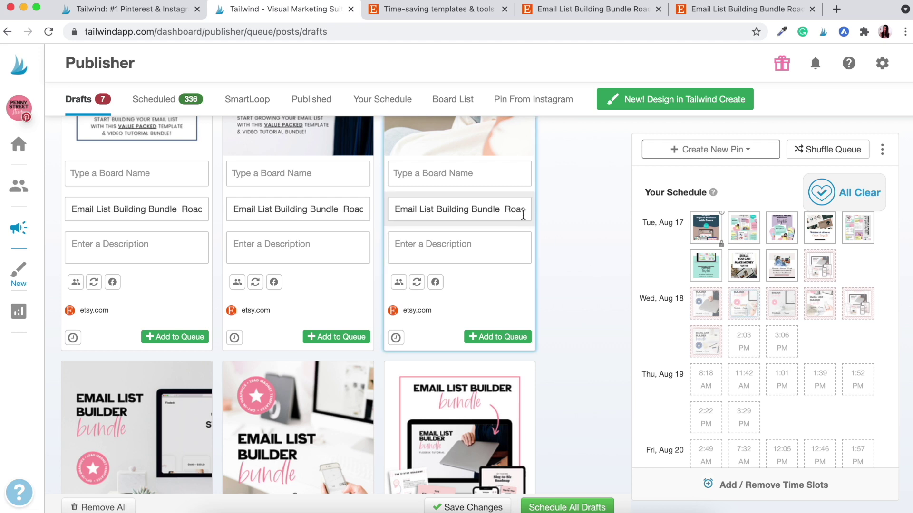
mouse_move(524, 205)
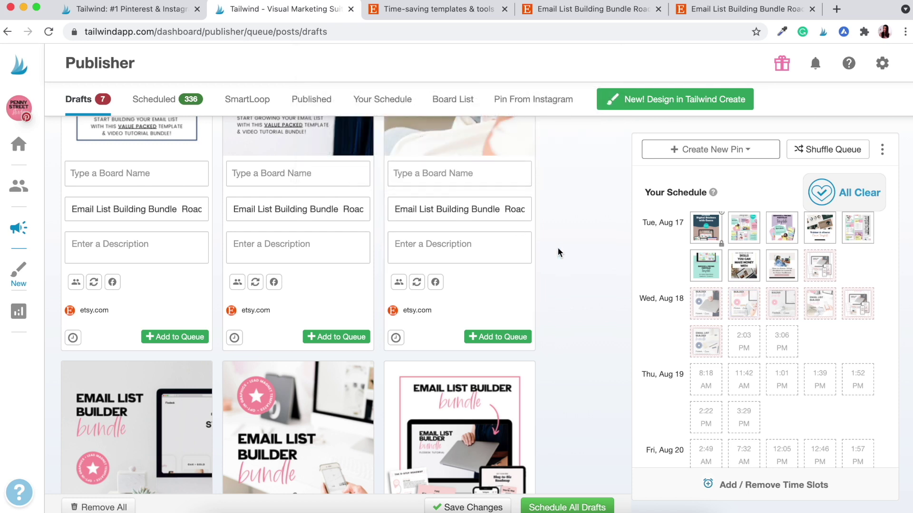
Paste the same Etsy listing URL as the source URL of the remaining four drafts.
scroll(557, 252, "down", 5)
scroll(558, 250, "down", 3)
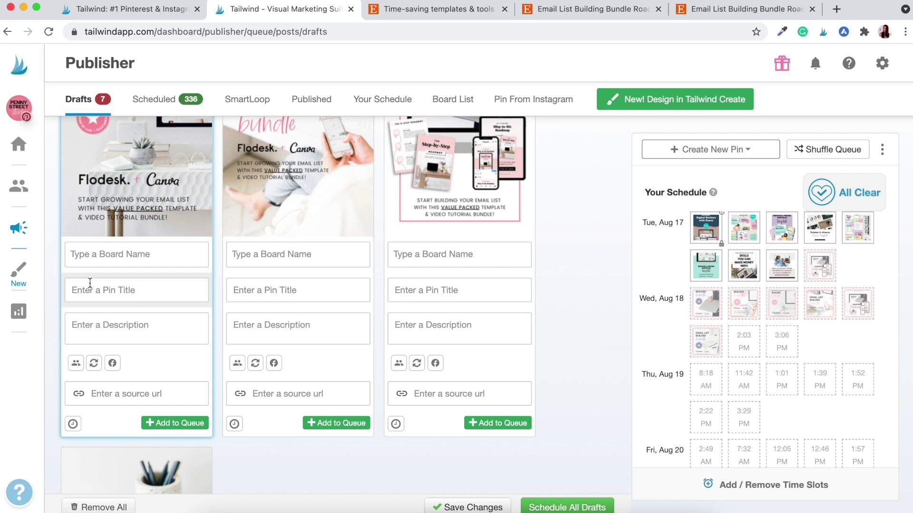
left_click(92, 386)
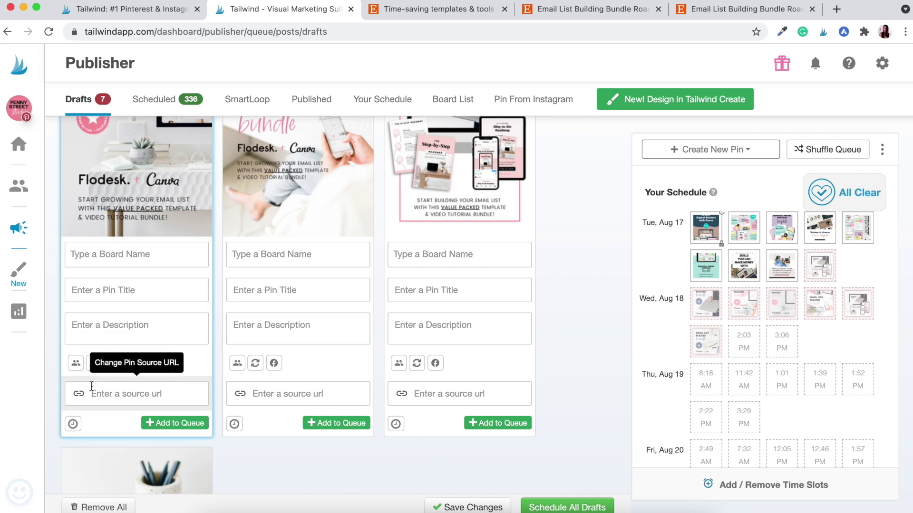
key("super+v")
left_click(243, 395)
key("super+v")
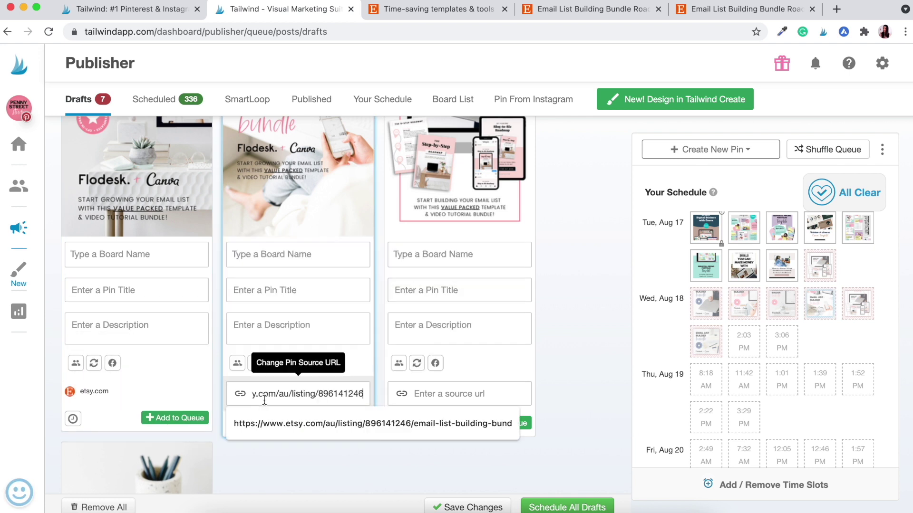
left_click(459, 394)
key("super+v")
scroll(250, 376, "down", 8)
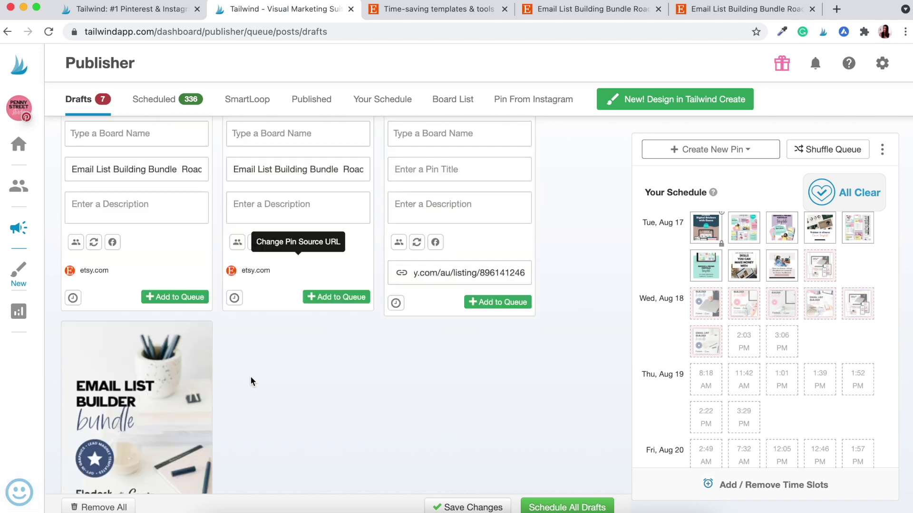
left_click(89, 454)
key("super+v")
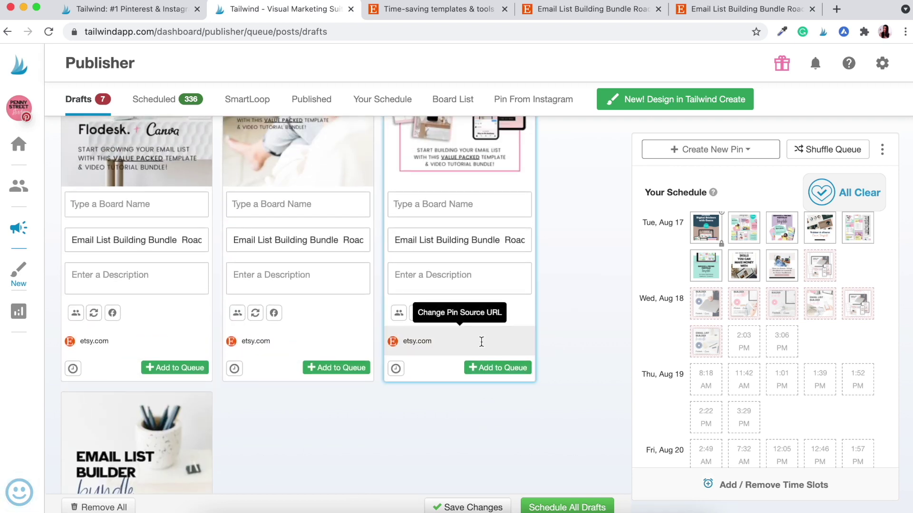
Expand the item description on the Etsy bundle listing and select its first two paragraphs for copying.
scroll(598, 268, "up", 2)
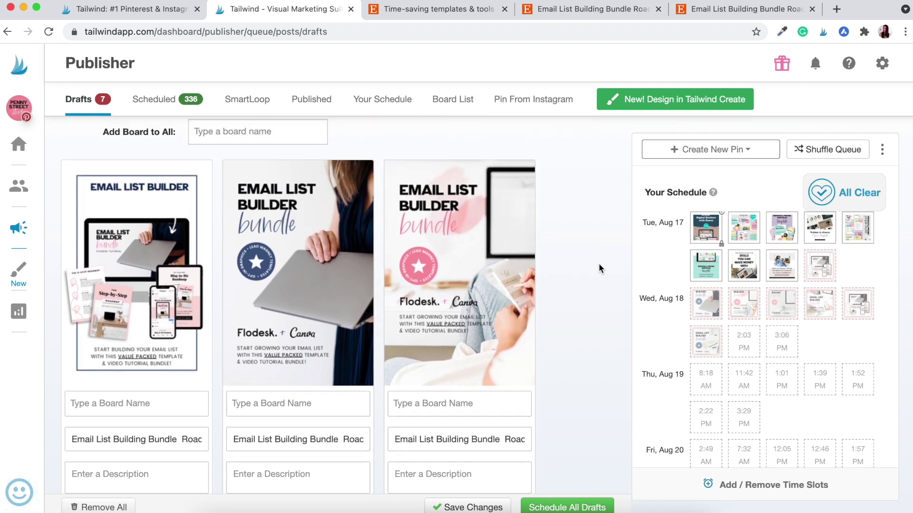
left_click(145, 439)
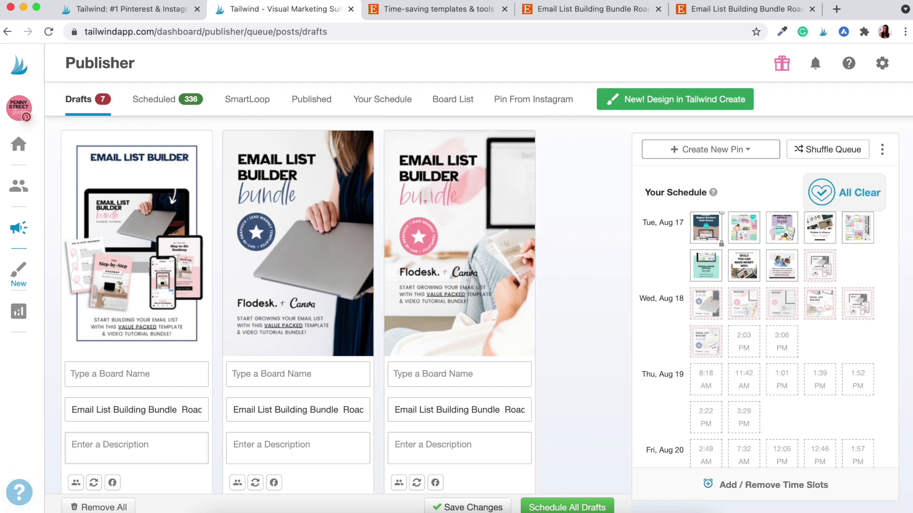
left_click(719, 12)
scroll(726, 239, "down", 4)
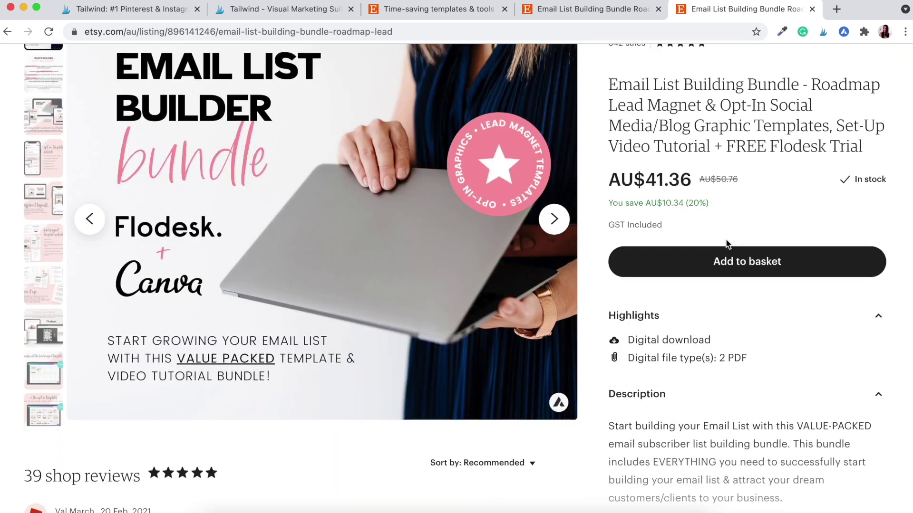
scroll(726, 244, "down", 3)
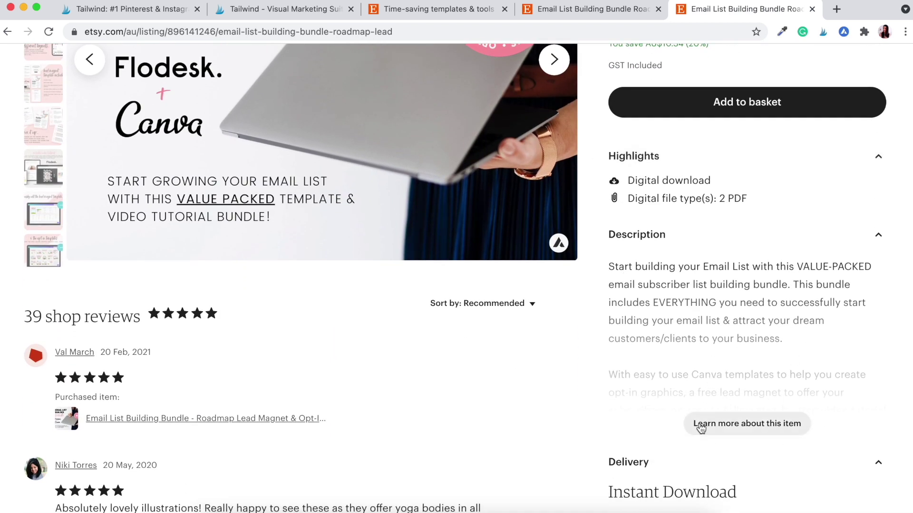
left_click(713, 428)
scroll(795, 343, "down", 3)
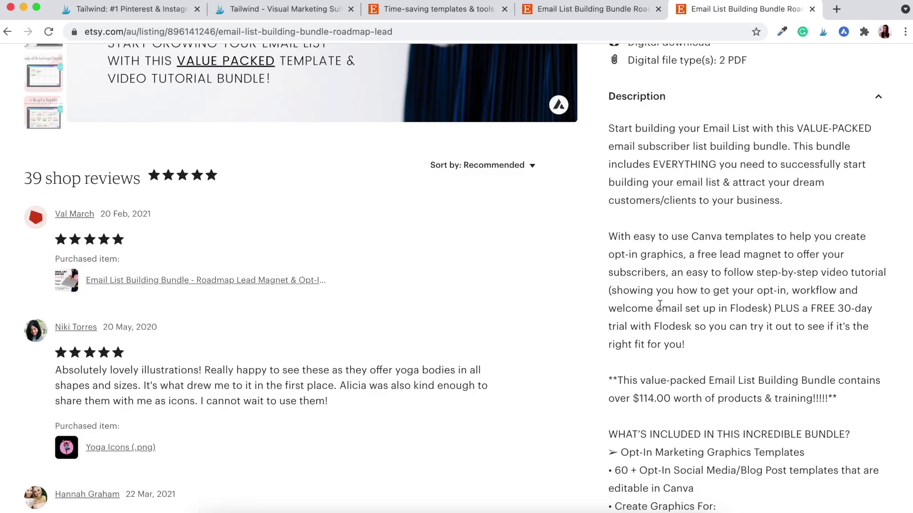
left_click(686, 346, "shift")
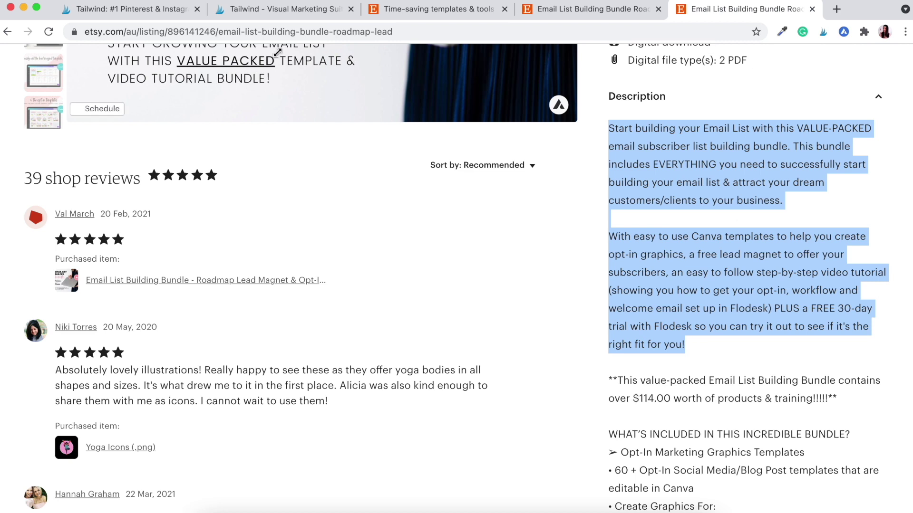
Return to the Tailwind drafts and paste the listing text into the first pin's description.
left_click(273, 12)
scroll(108, 378, "down", 3)
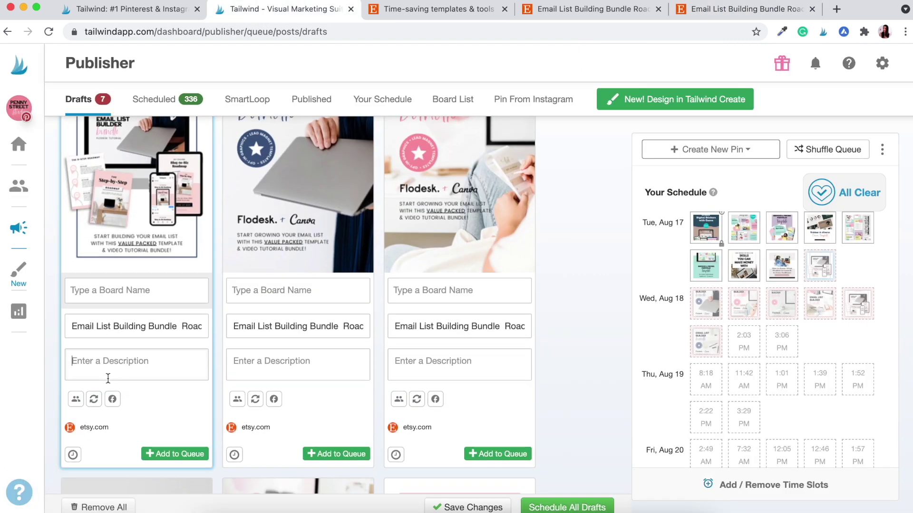
left_click(93, 352)
type("Start building your Email List with this VALUE-PACKED email subscriber list building bundle. This bundle includes EVERYTHING you need to successfully start building your email list & attract your dream customers/clients to your business.With easy to use Canva templates to help you create opt-in graphics, a free lead magnet to offer your subscribers, an easy to follow step-by-step video tutorial (showing you how to get your opt-in, workflow and welcome email set up in Flodesk) PLUS a FREE 30-day trial with Flodesk so you can try it out to see if it's the right fit for you!")
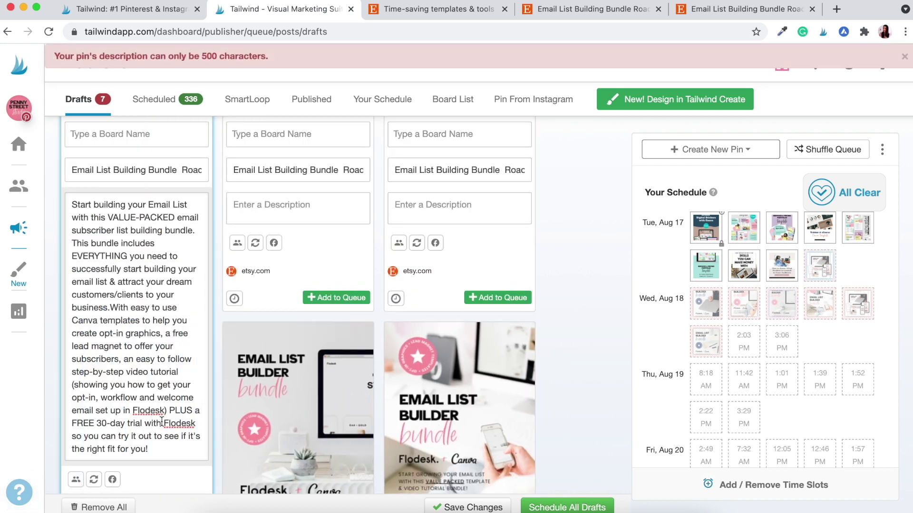
left_click(259, 203)
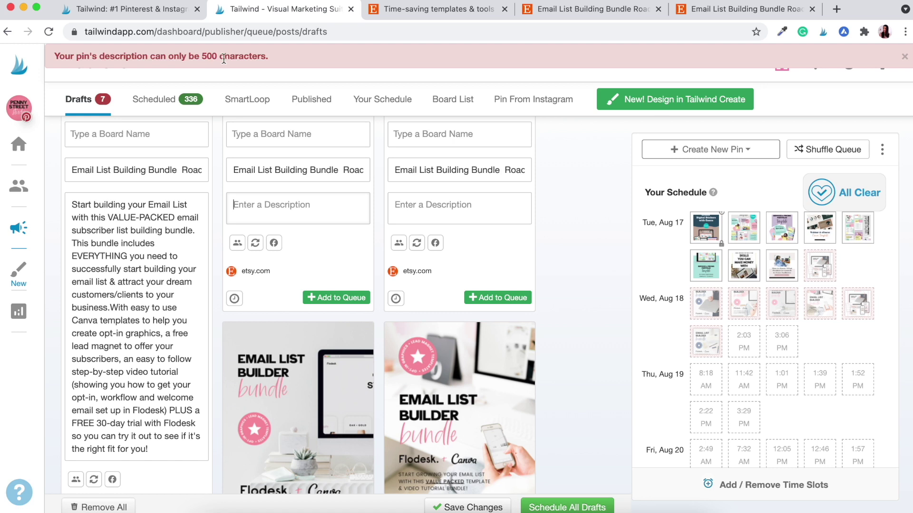
Remove the bracketed text about opt-in, workflow and welcome email setup from the first pin's description, and copy the shortened description.
scroll(94, 408, "down", 1)
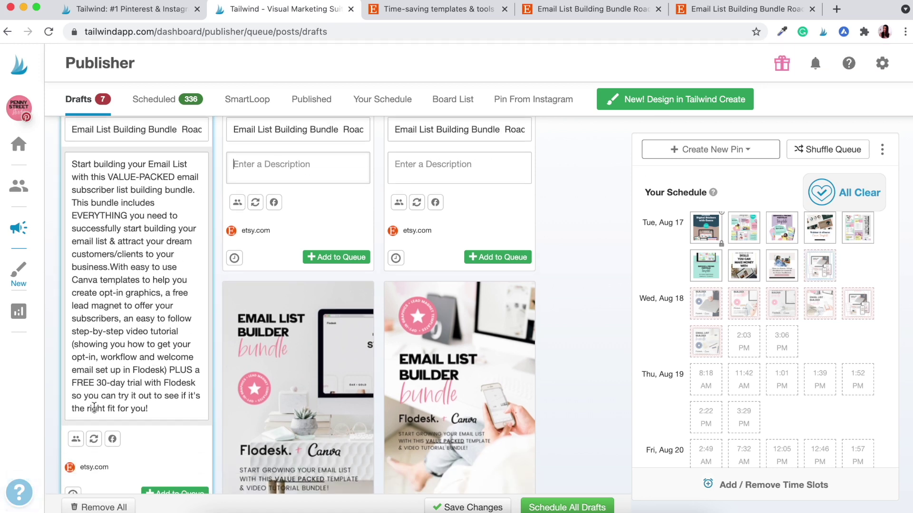
key("BackSpace")
left_click_drag(72, 345, 60, 173)
key("super+c")
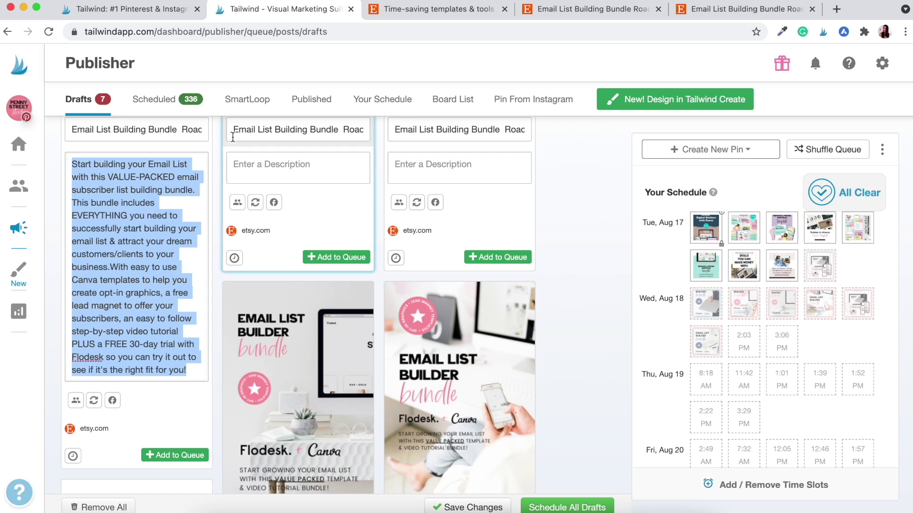
Paste the shortened description into the description of each remaining draft pin.
left_click(257, 164)
key("super+v")
left_click(416, 170)
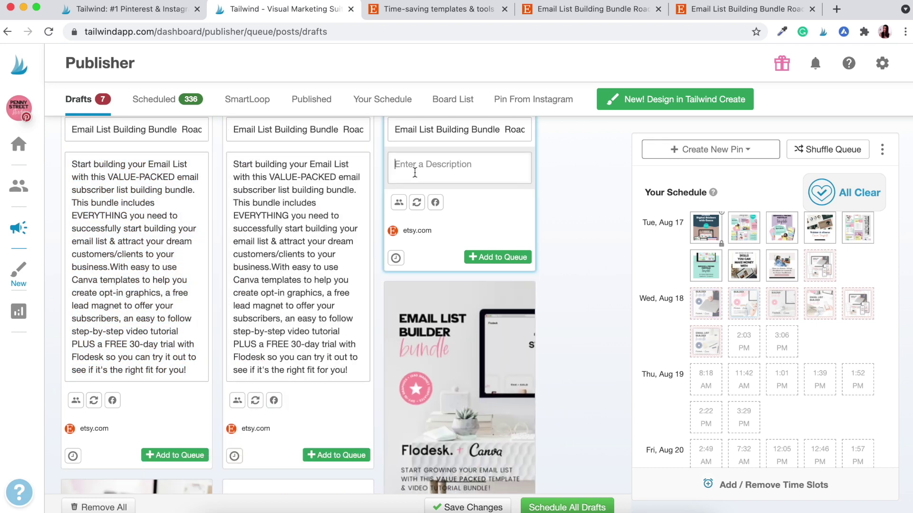
key("super+v")
scroll(321, 289, "down", 1)
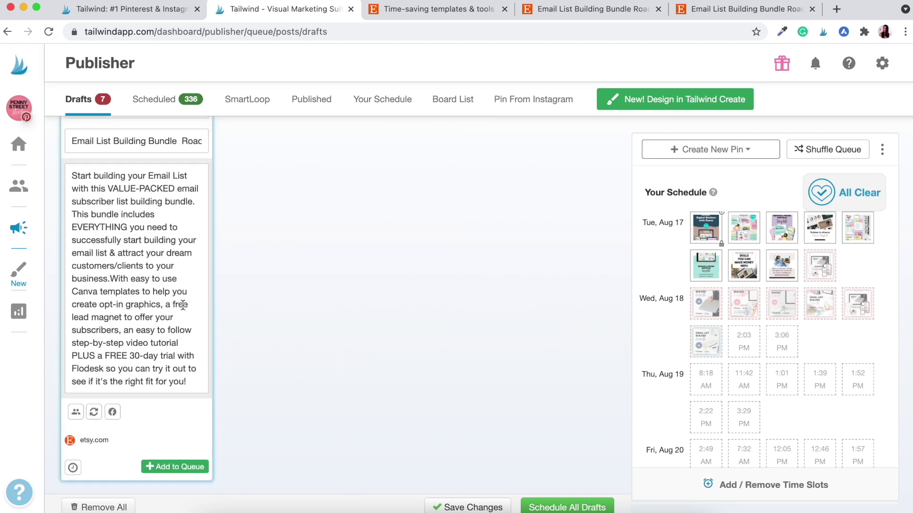
scroll(142, 332, "up", 3)
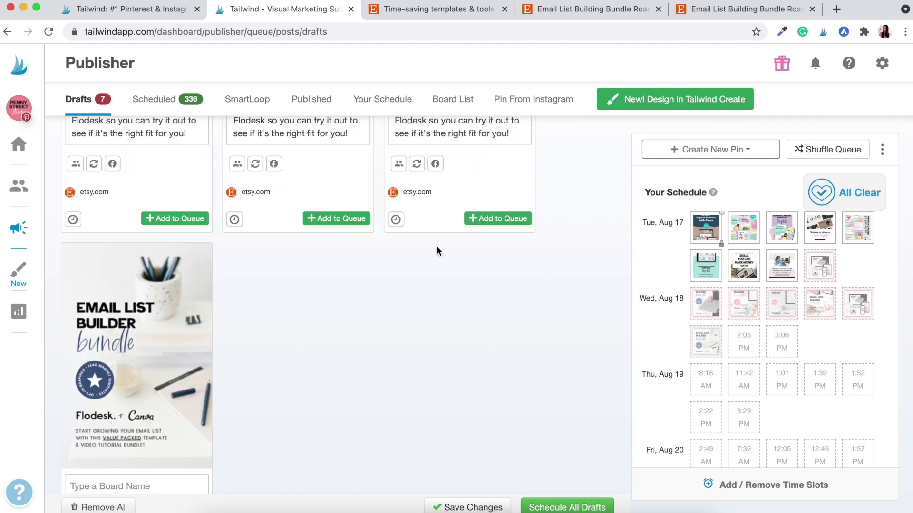
scroll(438, 251, "up", 5)
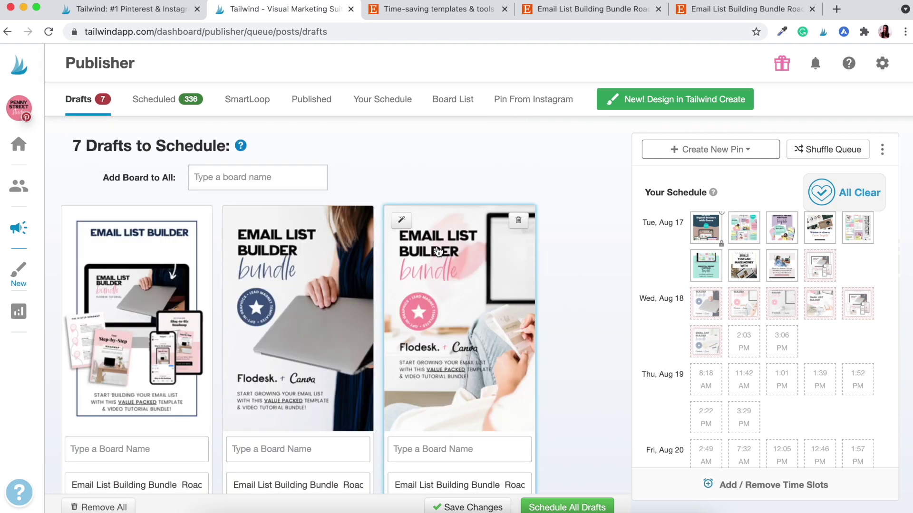
scroll(573, 221, "down", 2)
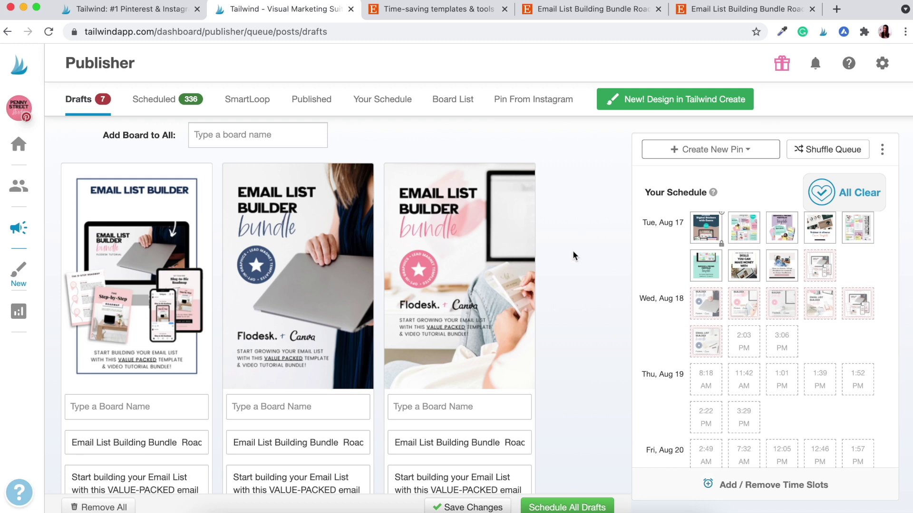
scroll(573, 250, "down", 3)
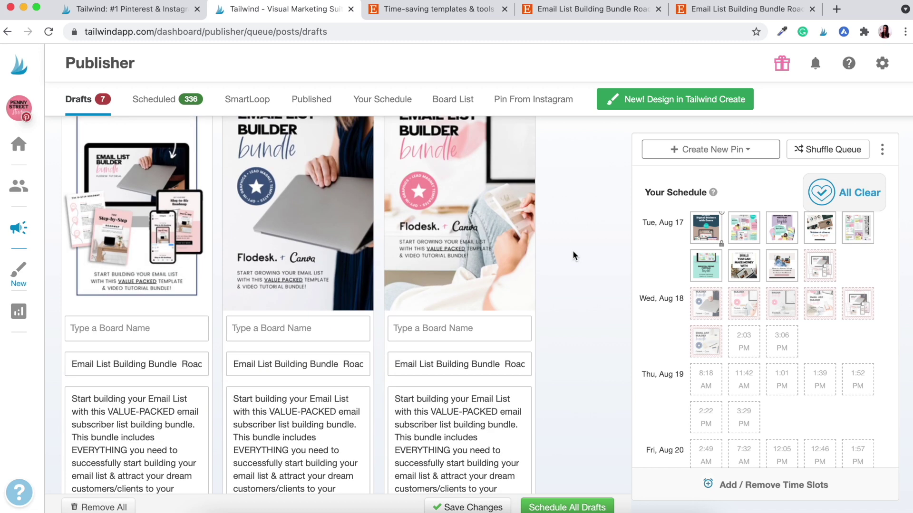
left_click(88, 329)
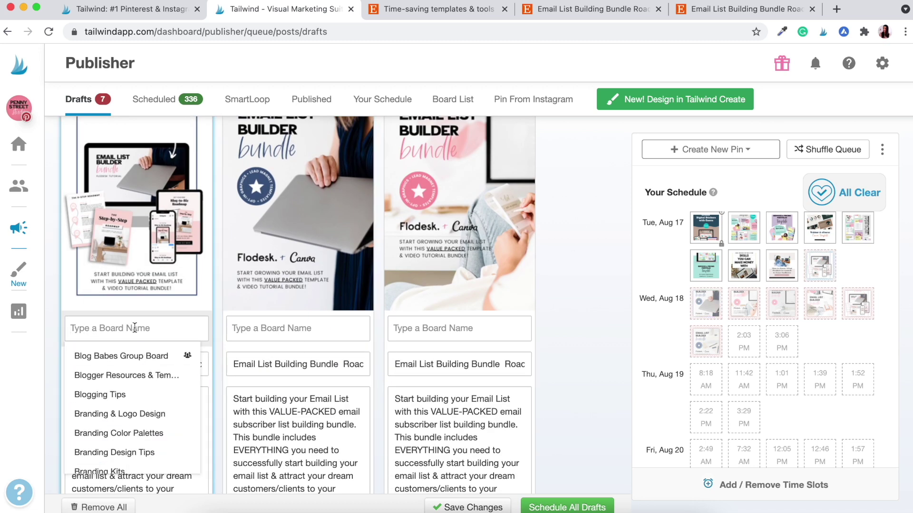
left_click(555, 266)
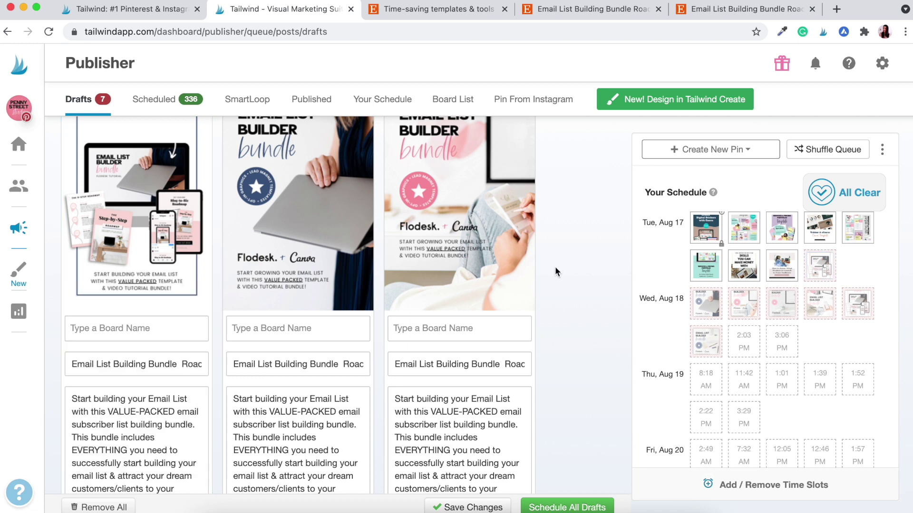
Add ten business and template boards to all drafts at once, including Online Course Creator, Business Tips For Creat... and Canva Designs & Templat....
scroll(555, 266, "up", 3)
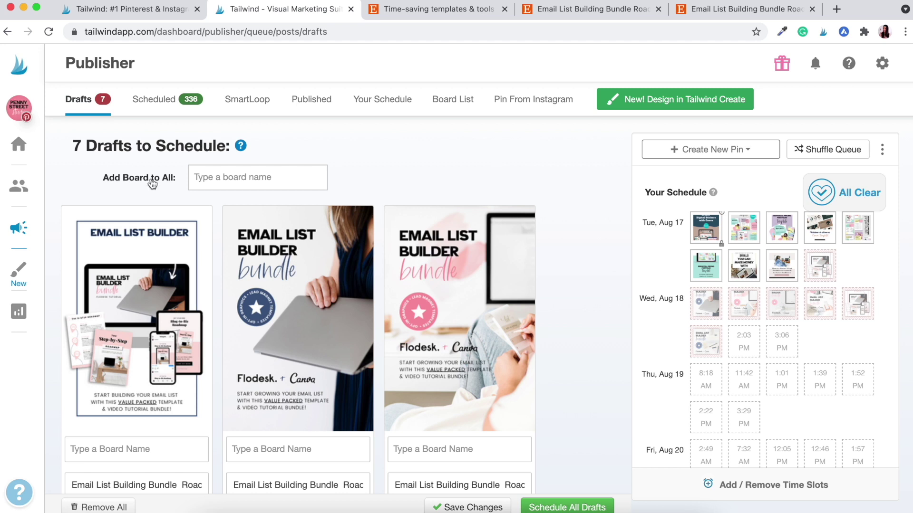
left_click(212, 177)
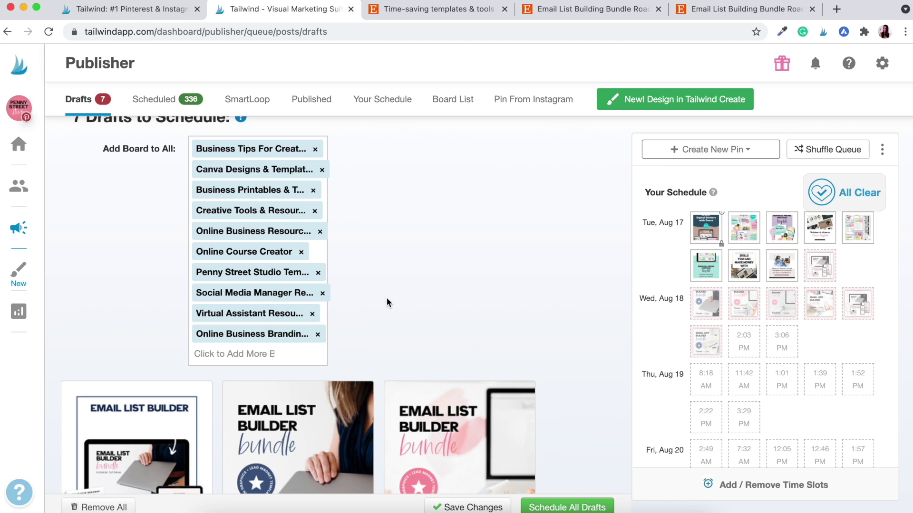
Review the boards, titles, descriptions and source links applied to all the draft pins.
scroll(387, 299, "up", 1)
scroll(382, 273, "down", 7)
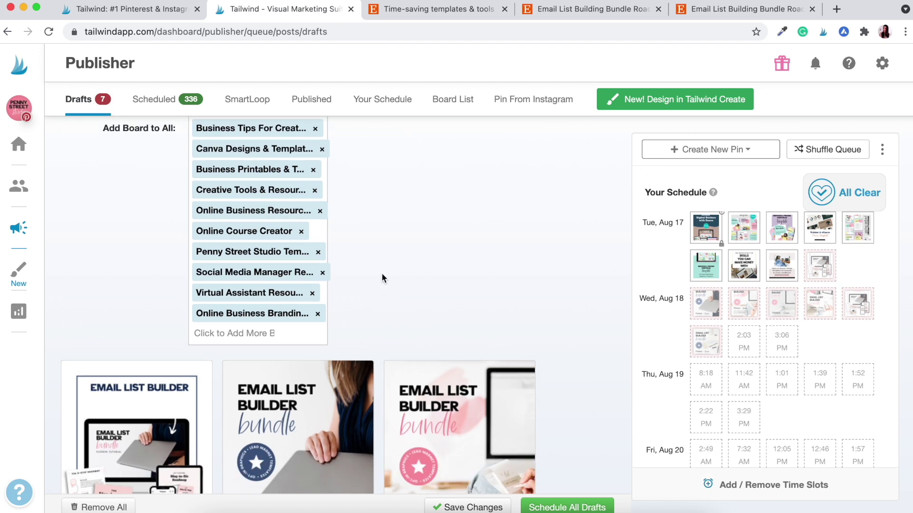
scroll(381, 273, "down", 3)
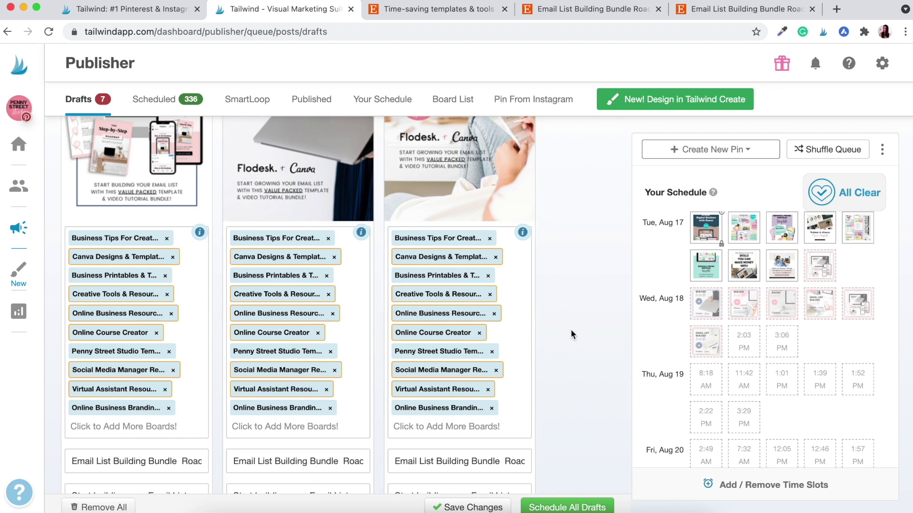
scroll(570, 329, "down", 8)
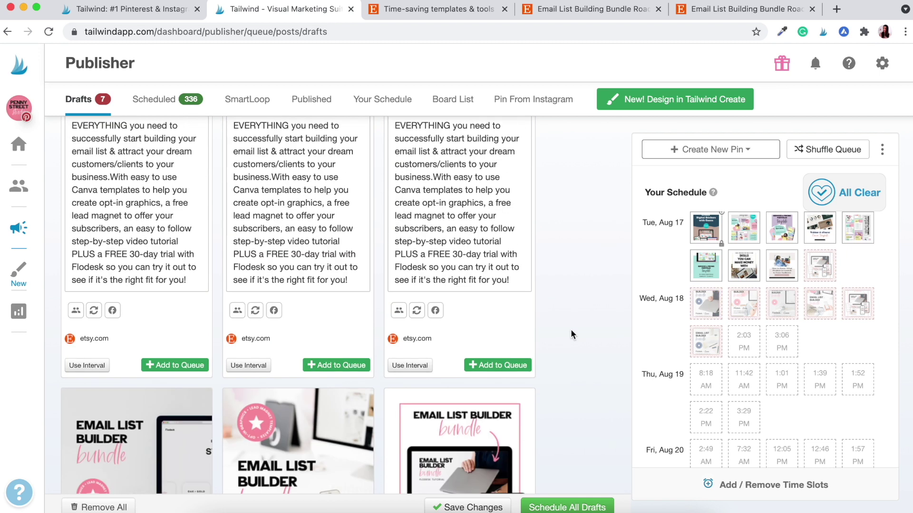
scroll(570, 329, "down", 10)
scroll(571, 329, "down", 10)
scroll(571, 329, "up", 10)
scroll(570, 329, "down", 4)
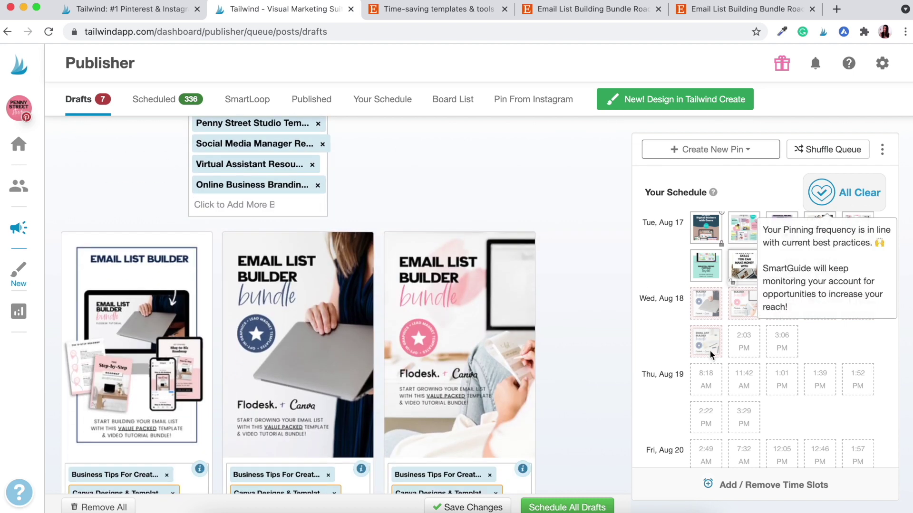
Submit the first draft pin to the Tailwind community Bloggers & Creative Infopreneurs Tr....
scroll(575, 244, "down", 2)
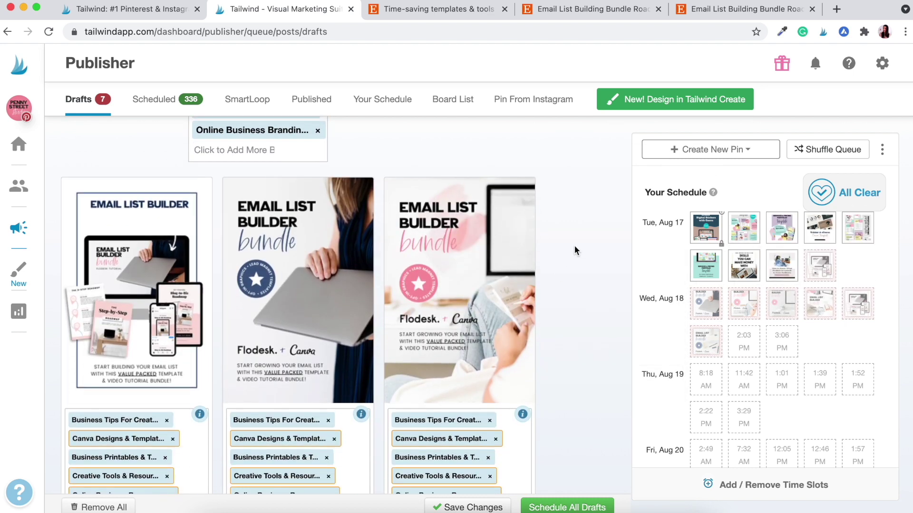
scroll(574, 245, "down", 1)
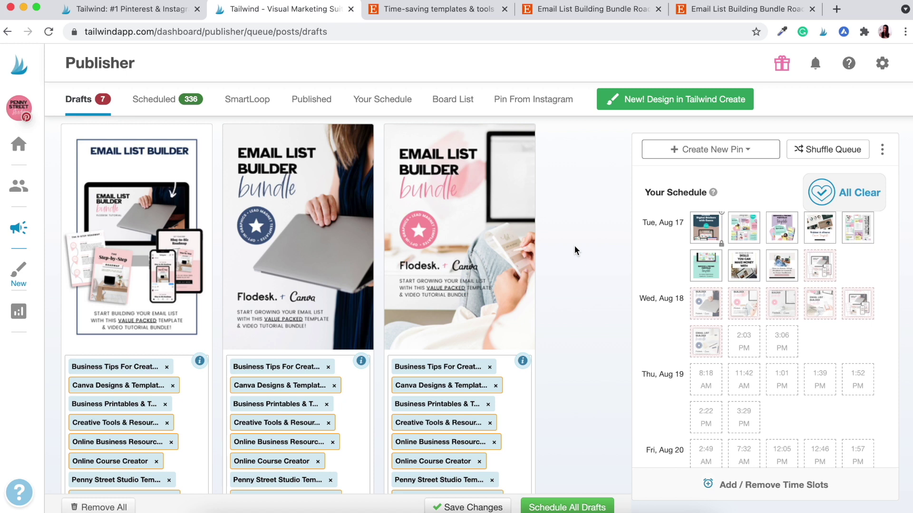
scroll(574, 246, "down", 4)
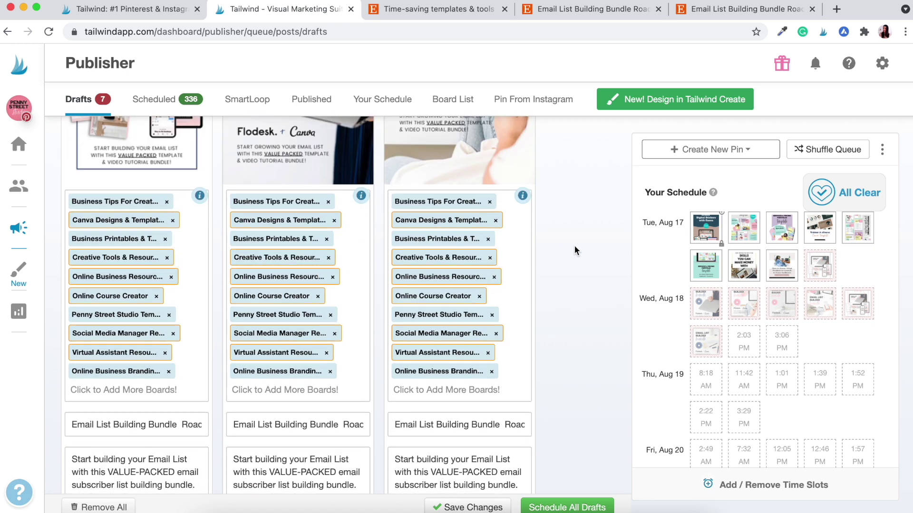
scroll(574, 246, "down", 6)
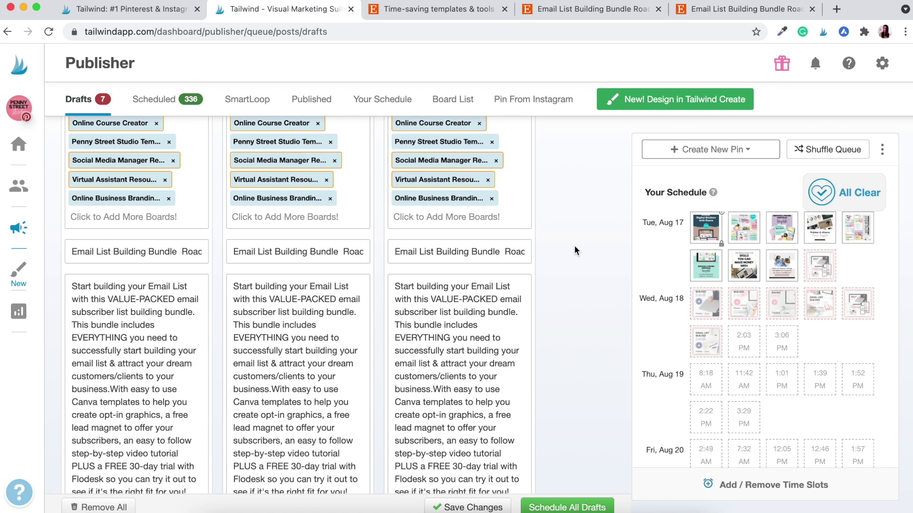
scroll(575, 245, "down", 1)
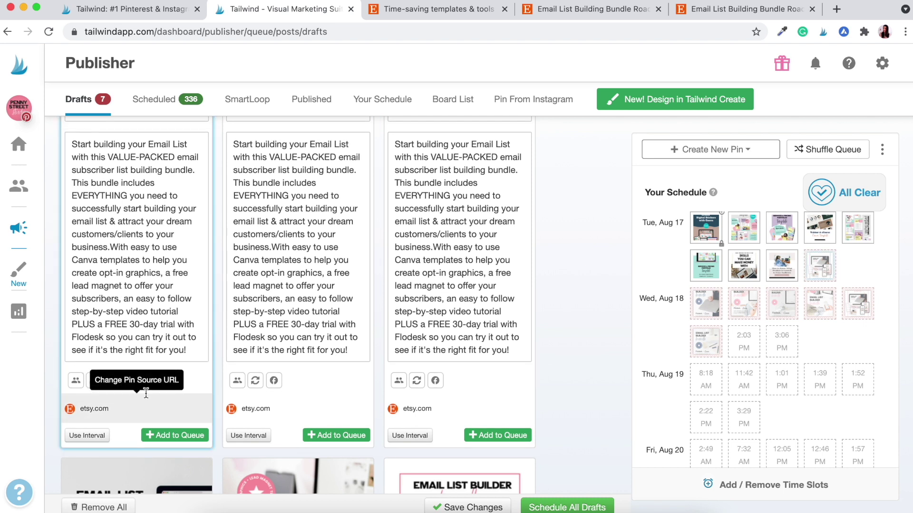
left_click(75, 381)
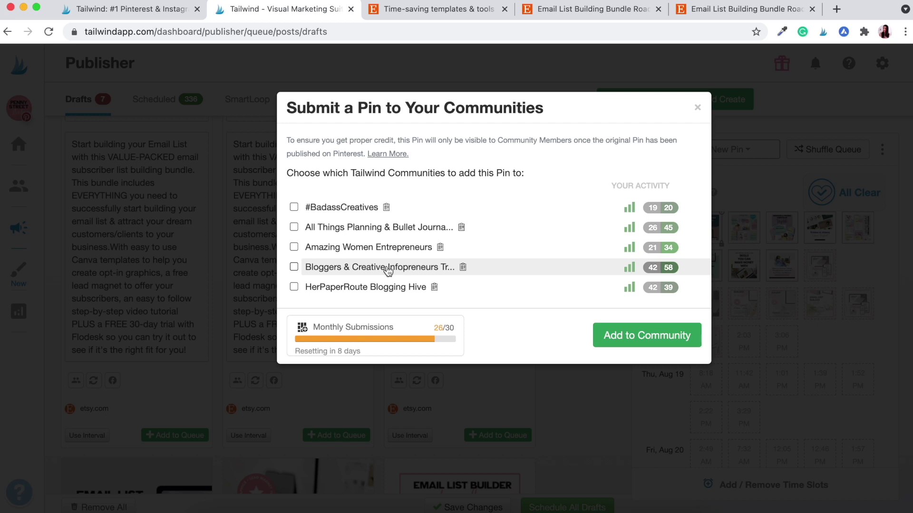
left_click(293, 267)
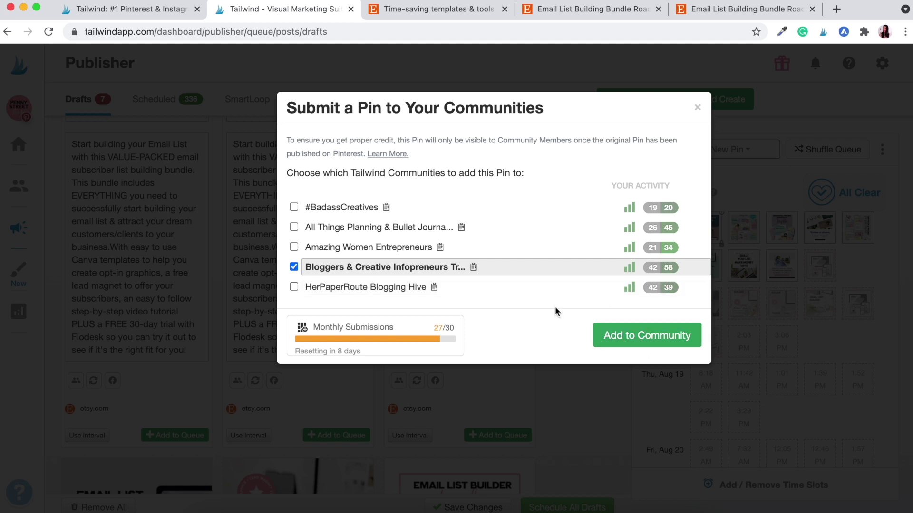
left_click(650, 348)
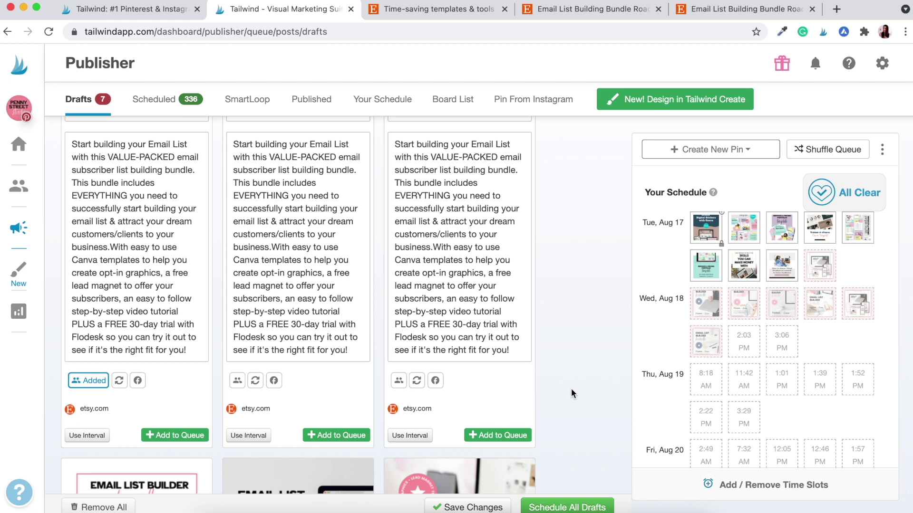
Submit the second draft pin, the one with the hand-held laptop, to the #BadassCreatives community.
scroll(571, 388, "up", 10)
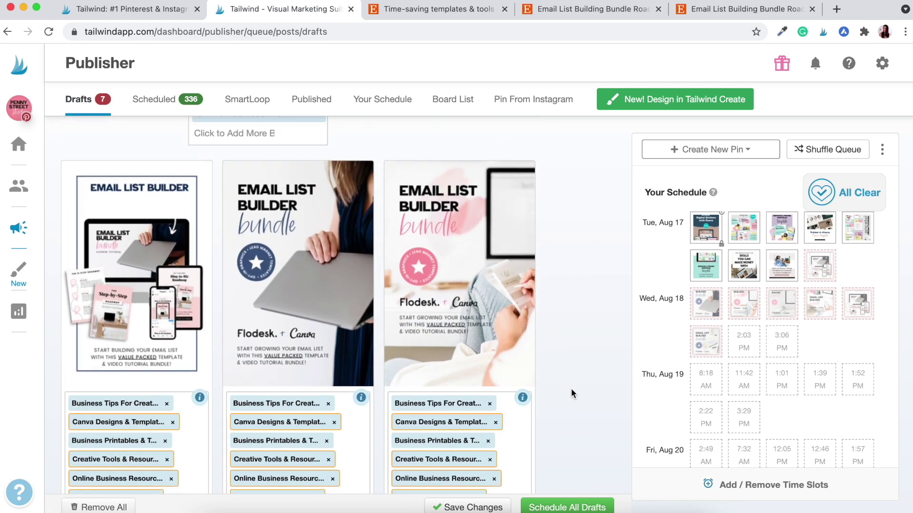
scroll(572, 388, "up", 2)
scroll(572, 389, "down", 3)
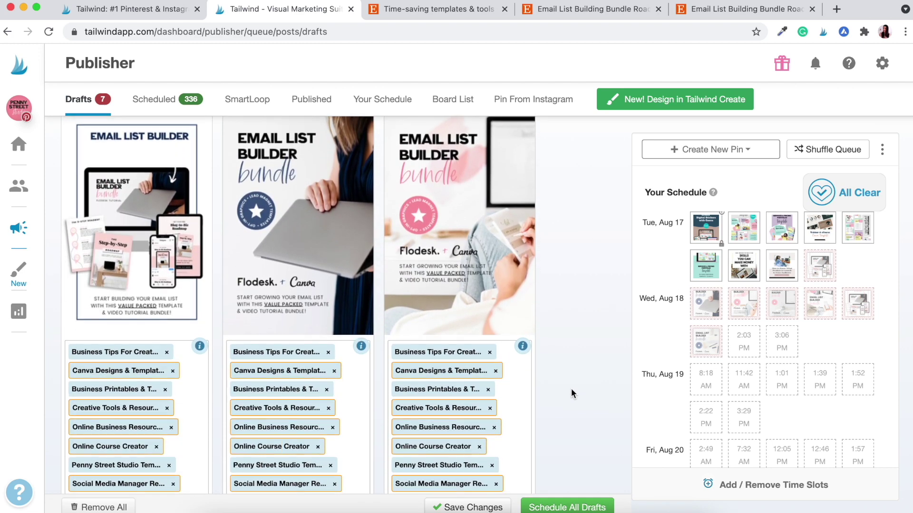
scroll(572, 389, "down", 10)
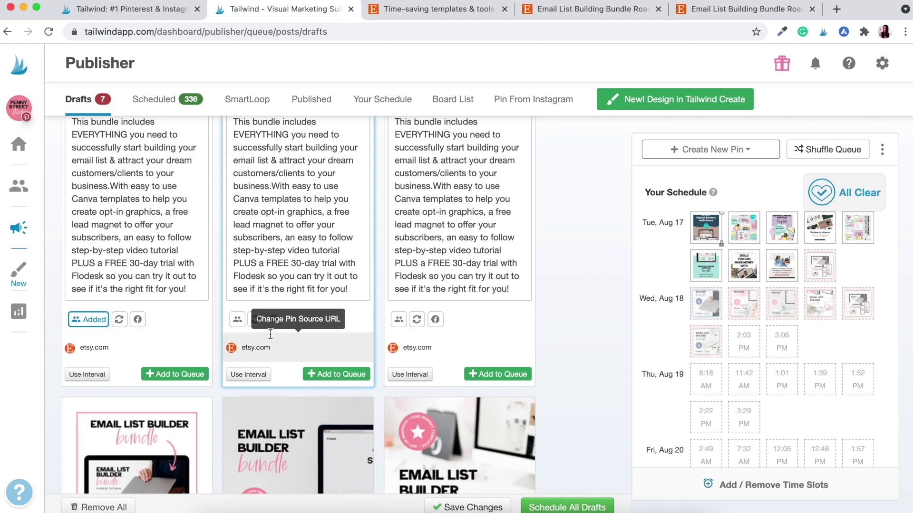
left_click(237, 320)
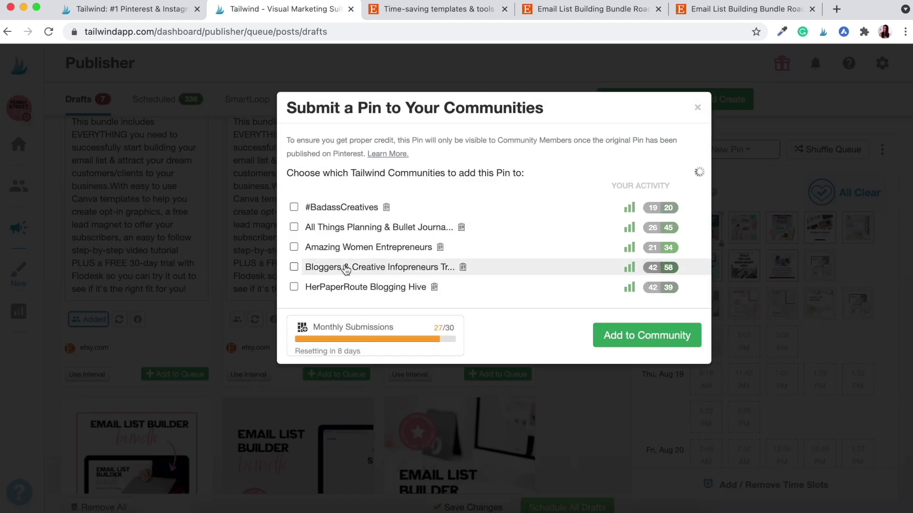
left_click(321, 210)
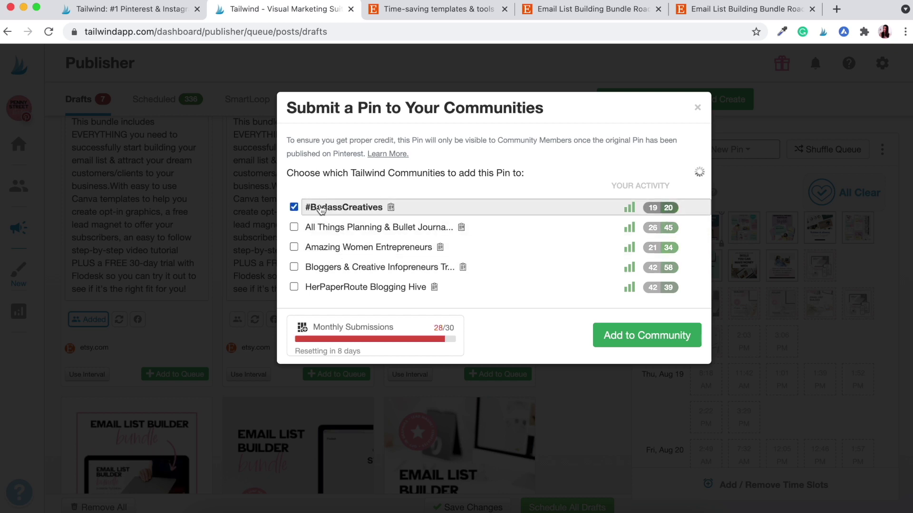
left_click(654, 337)
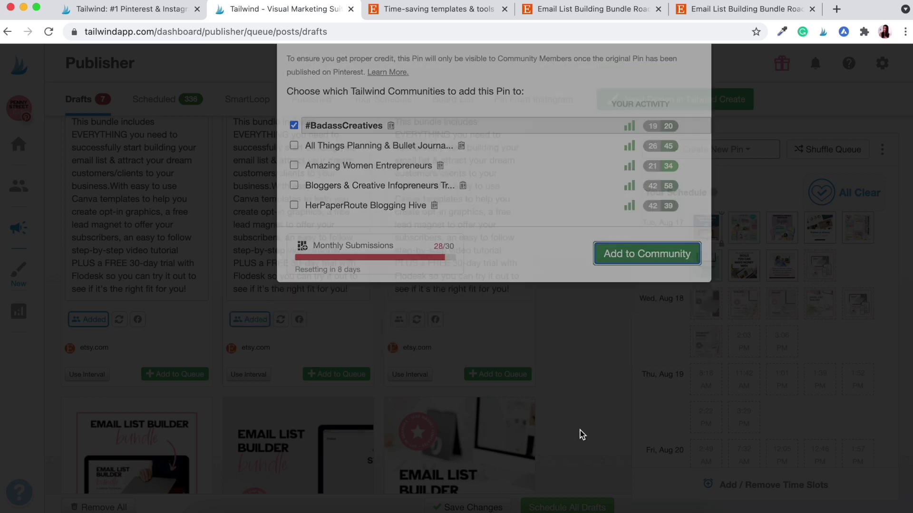
Submit the pink Email List Builder bundle draft with the monitor and plant image to the Amazing Women Entrepreneurs community.
scroll(580, 430, "down", 2)
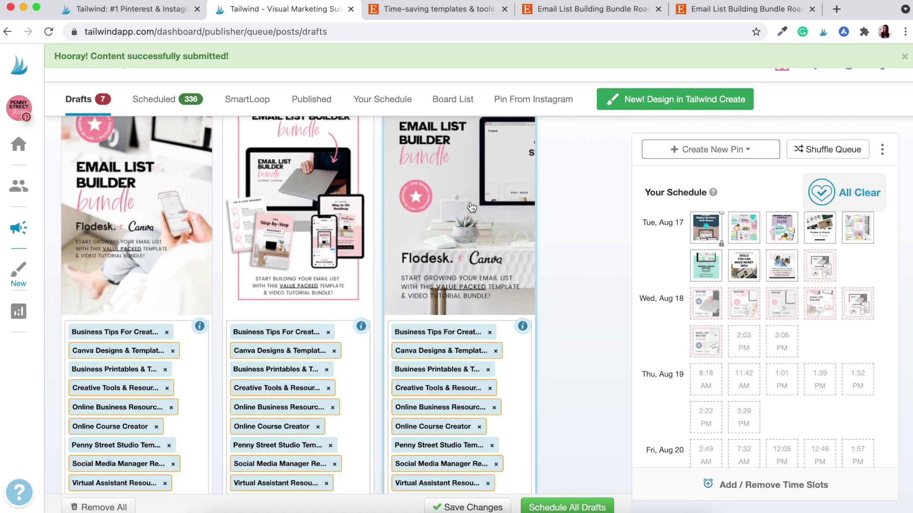
scroll(472, 284, "down", 5)
scroll(472, 284, "down", 7)
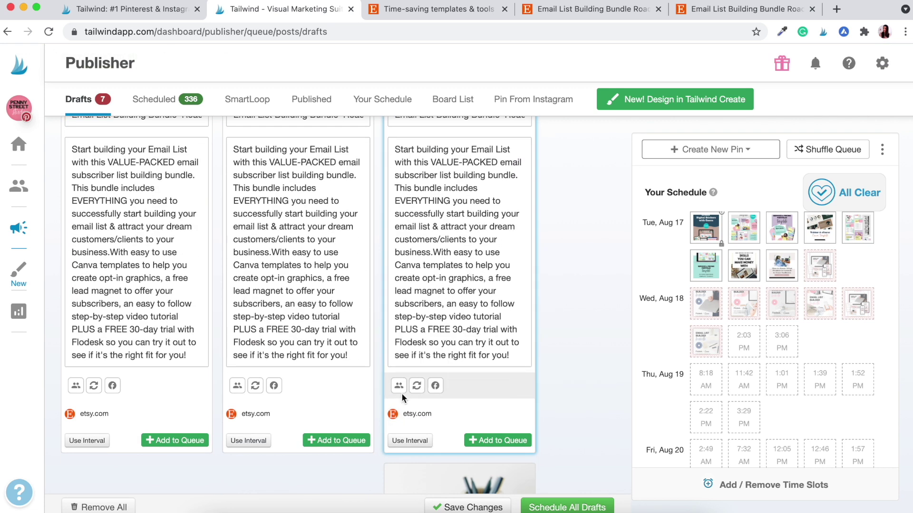
left_click(398, 387)
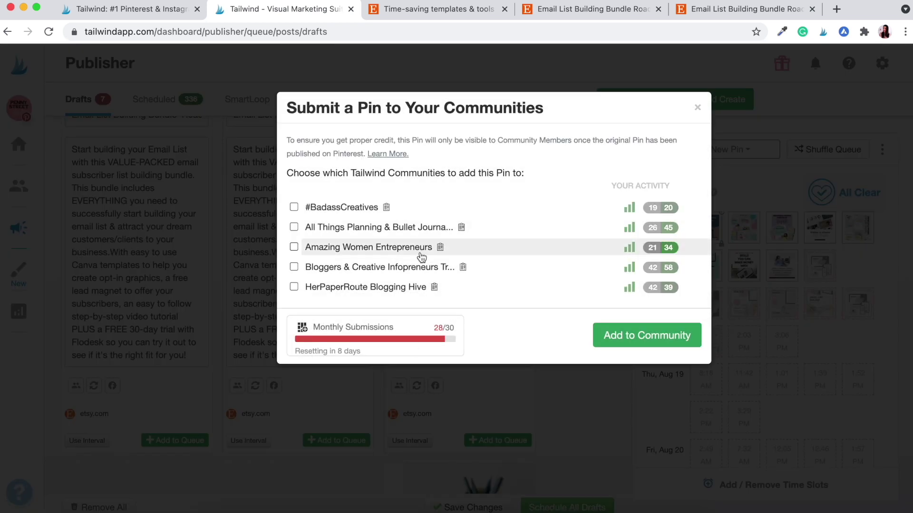
left_click(370, 252)
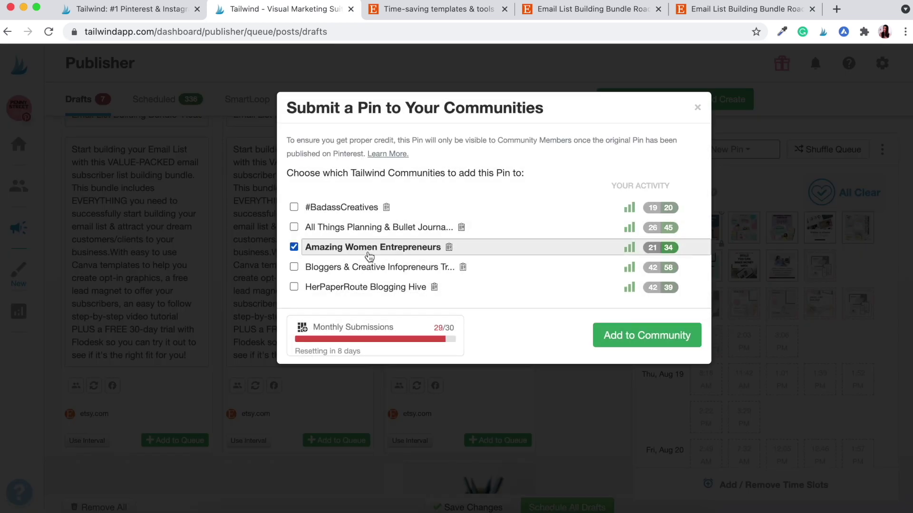
left_click(620, 348)
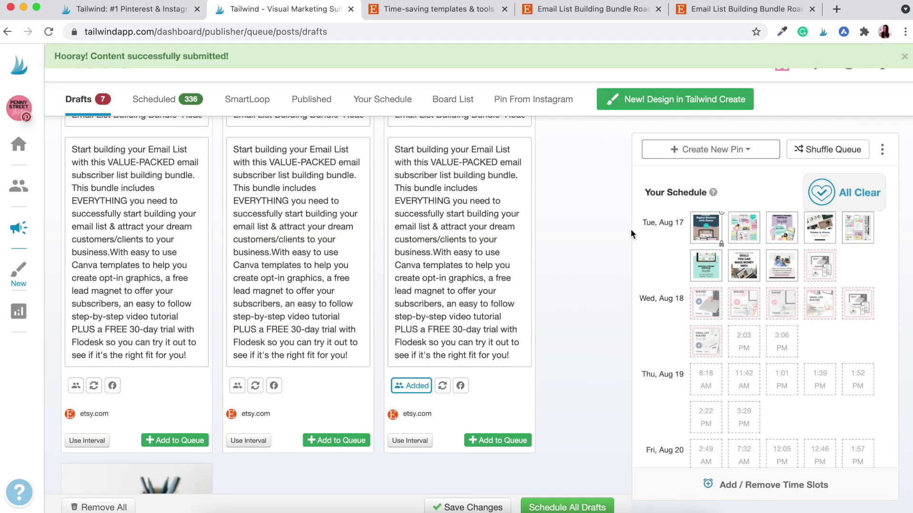
Schedule all seven draft pins to the queue at once.
scroll(600, 259, "up", 4)
scroll(600, 265, "up", 9)
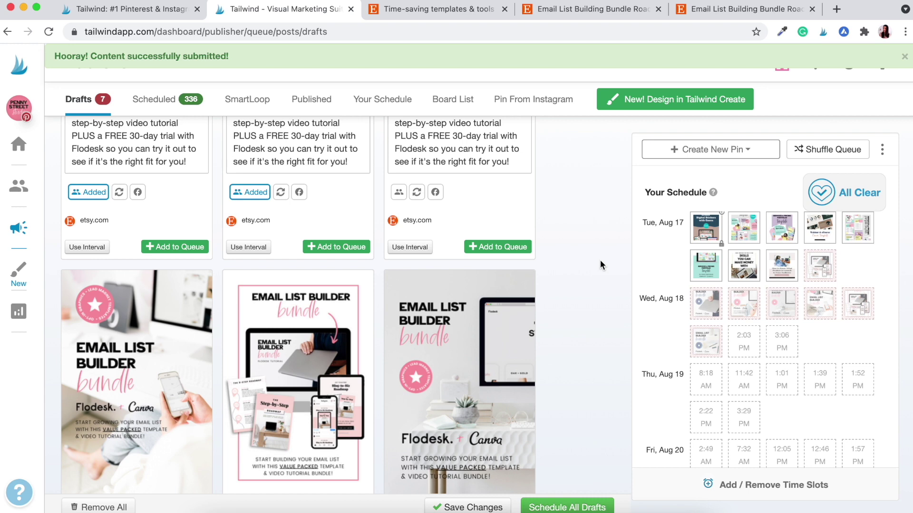
scroll(600, 259, "up", 9)
scroll(600, 261, "up", 10)
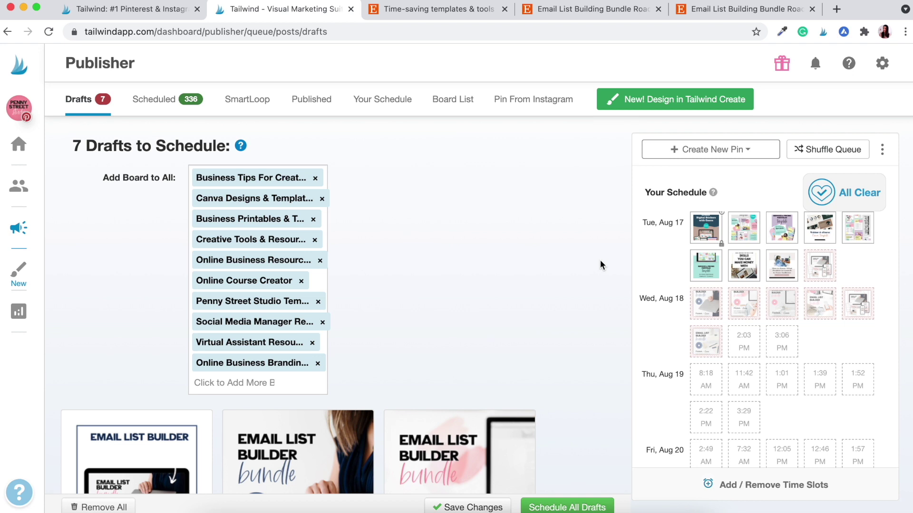
scroll(600, 261, "down", 3)
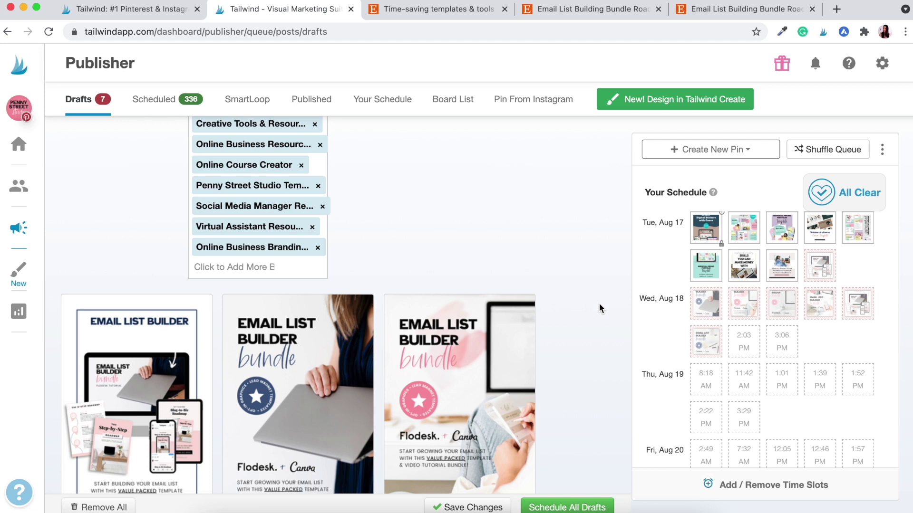
scroll(599, 307, "down", 1)
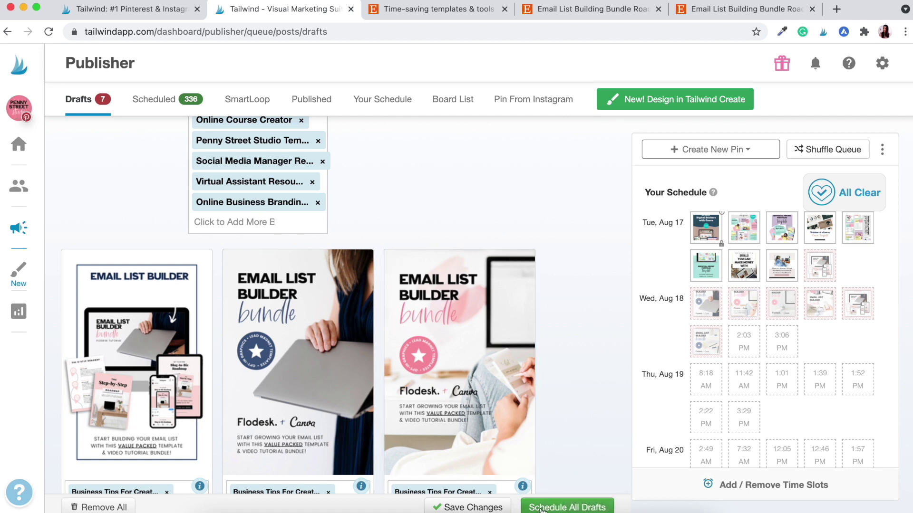
left_click(571, 508)
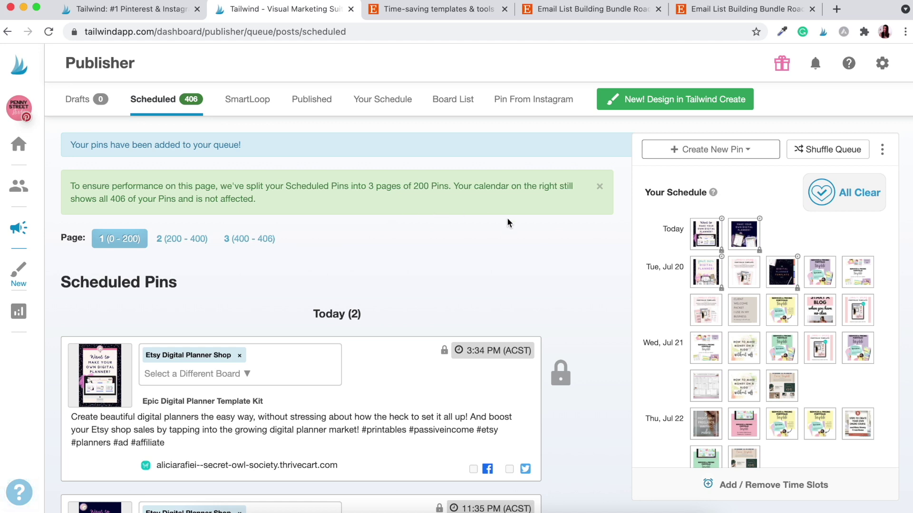
Examine the posting calendar from mid-August on to see how the newly queued Email List Builder pins are distributed and when they end.
scroll(678, 272, "down", 10)
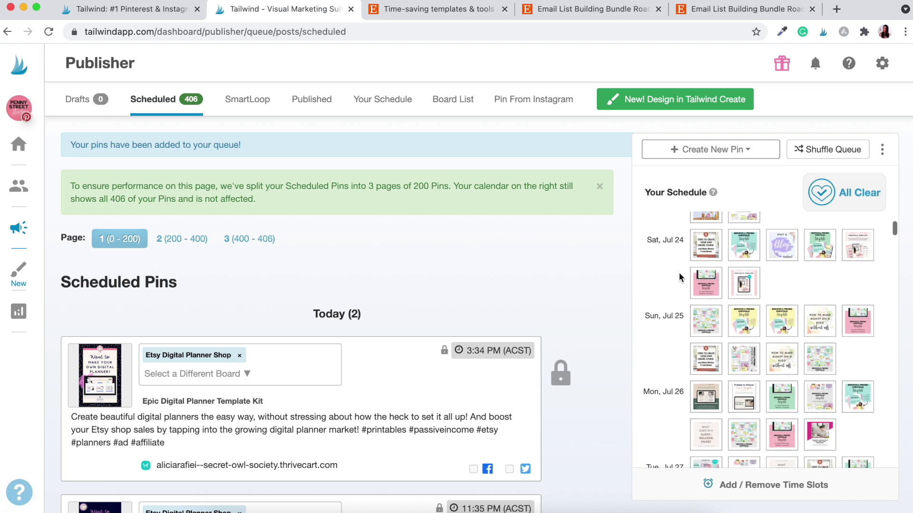
scroll(679, 274, "down", 20)
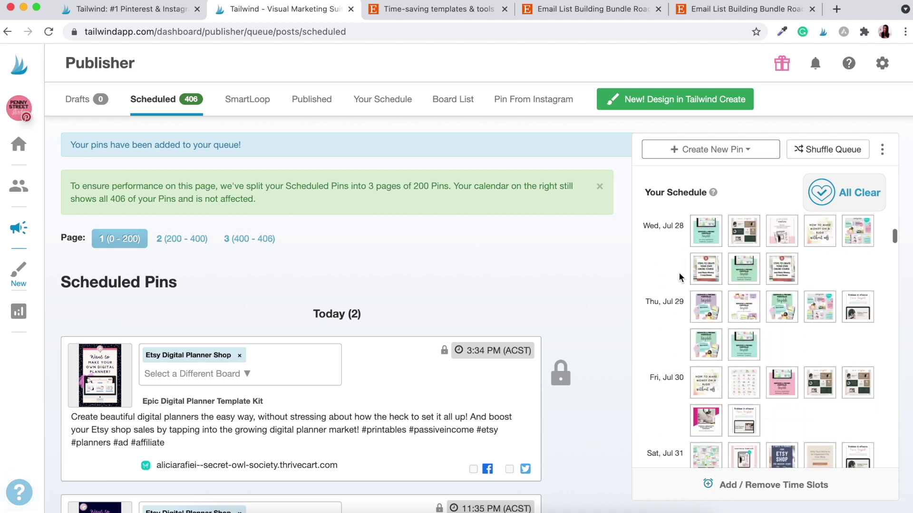
scroll(680, 275, "down", 20)
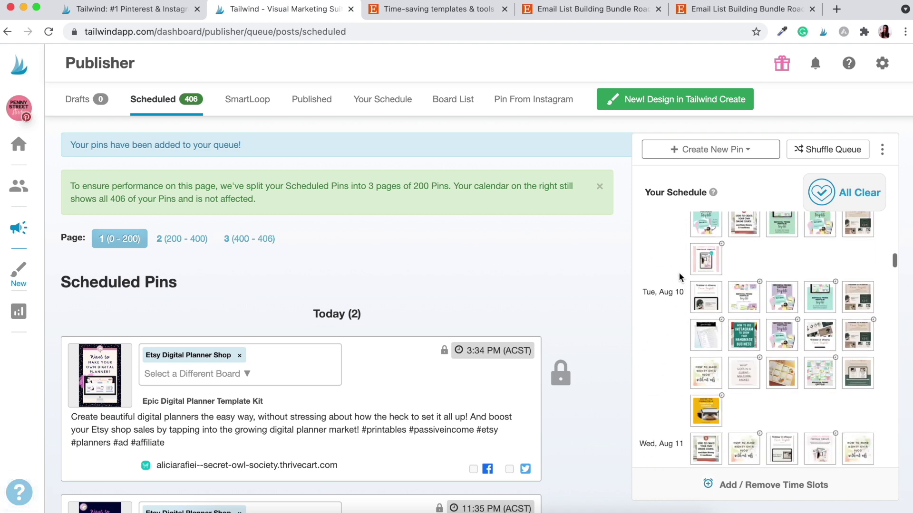
scroll(679, 274, "down", 1)
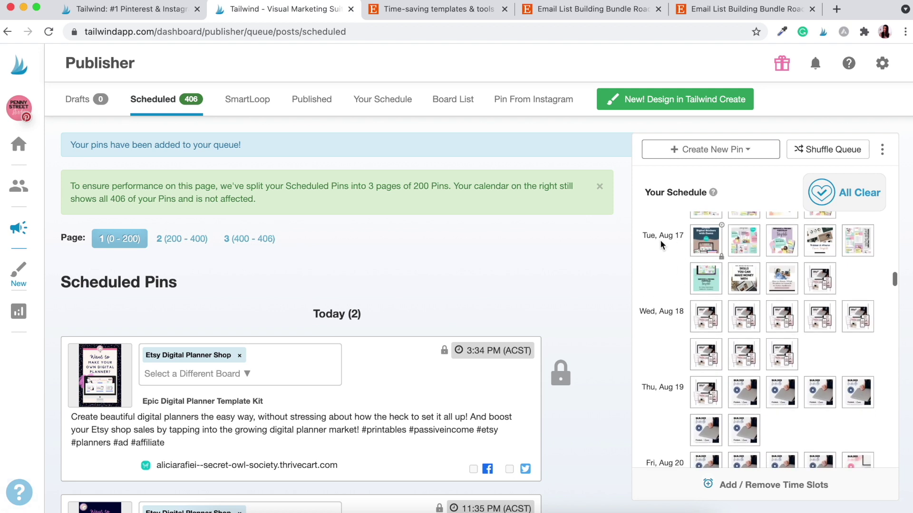
scroll(656, 333, "down", 20)
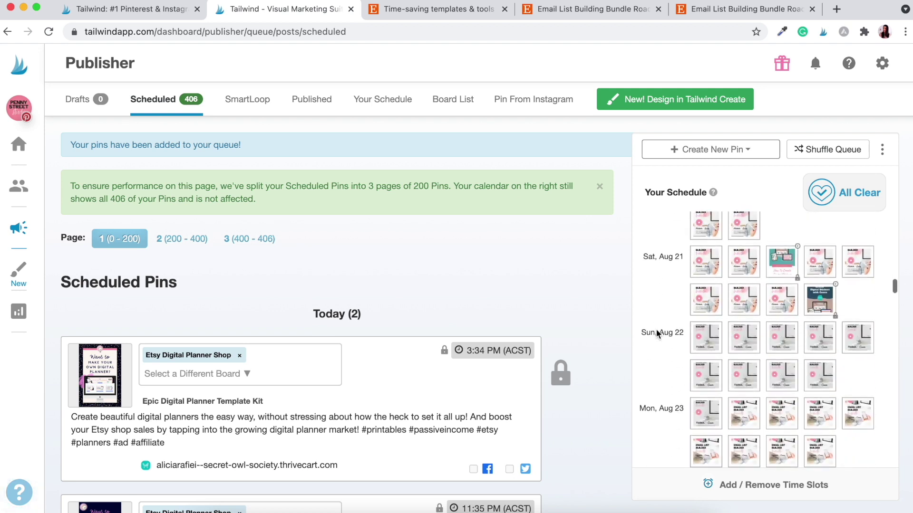
scroll(655, 329, "down", 5)
scroll(656, 329, "up", 4)
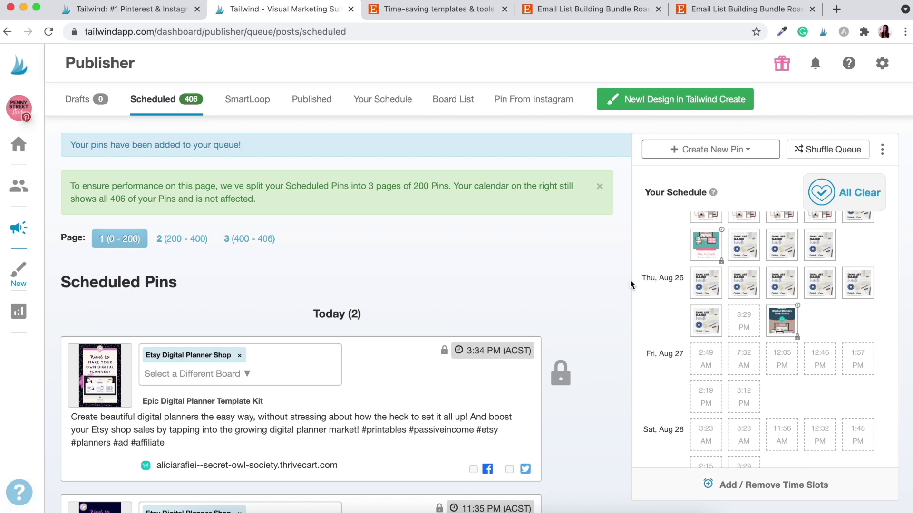
left_click_drag(659, 280, 683, 281)
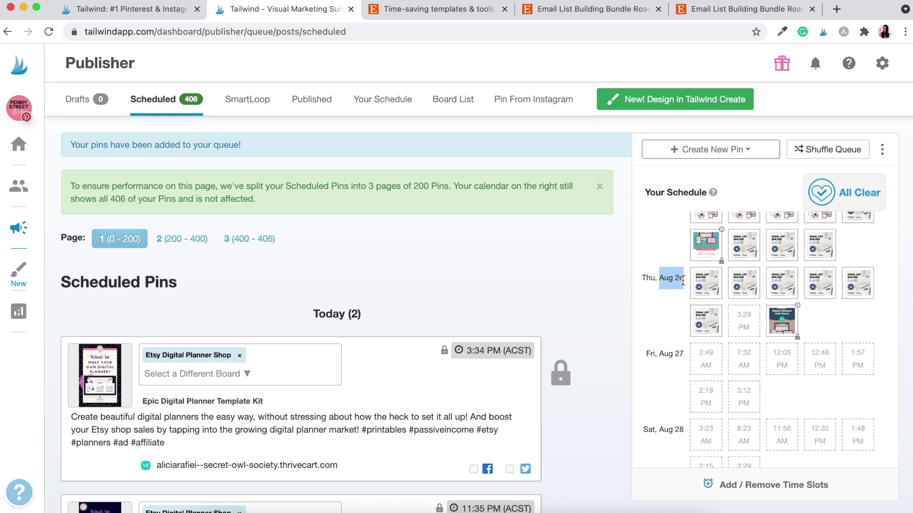
scroll(825, 307, "up", 2)
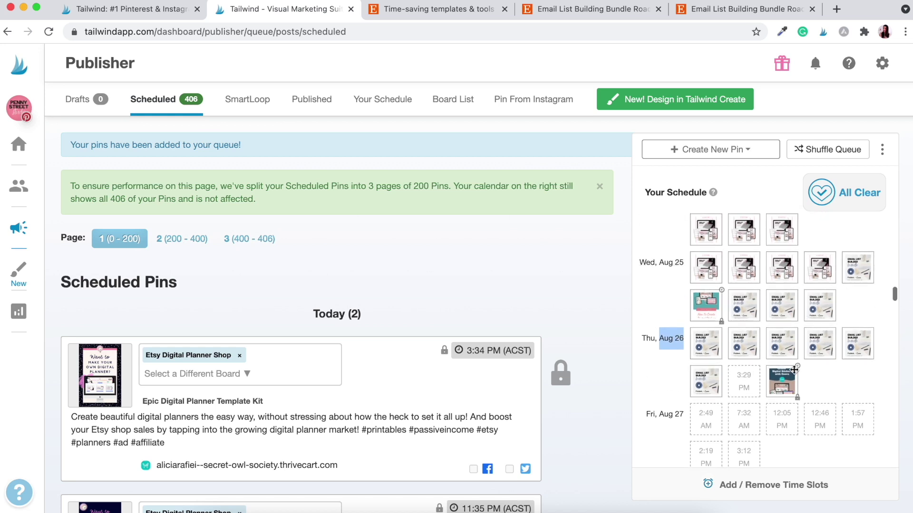
scroll(846, 322, "up", 5)
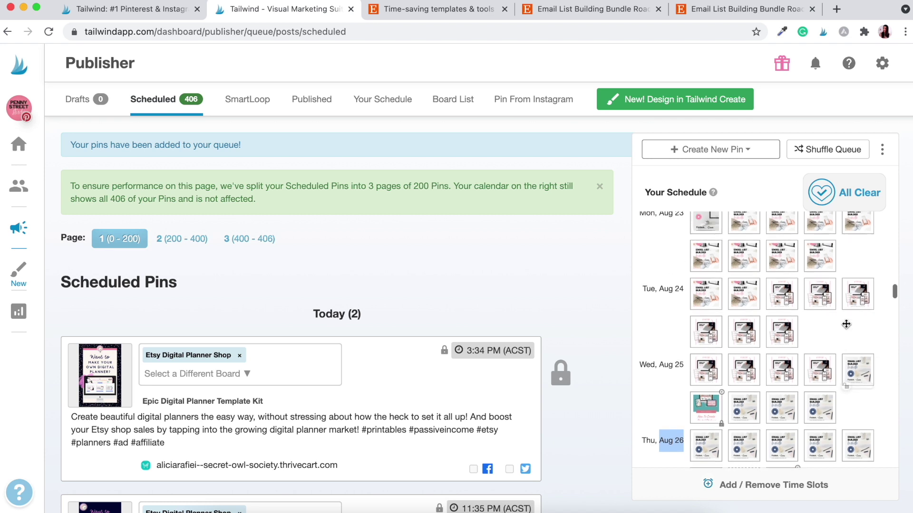
scroll(847, 324, "up", 1)
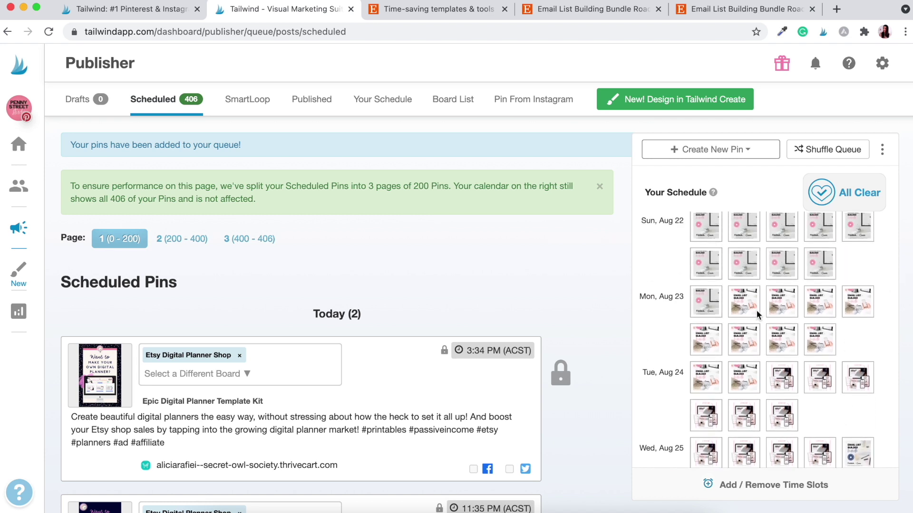
mouse_move(756, 311)
scroll(695, 340, "up", 2)
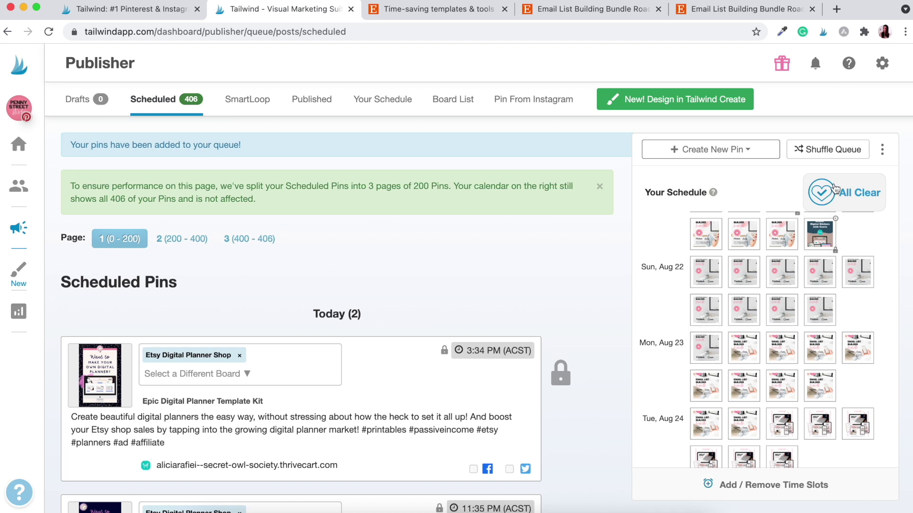
Shuffle the queue of unlocked pins and check the new order in the schedule back to today.
left_click(827, 150)
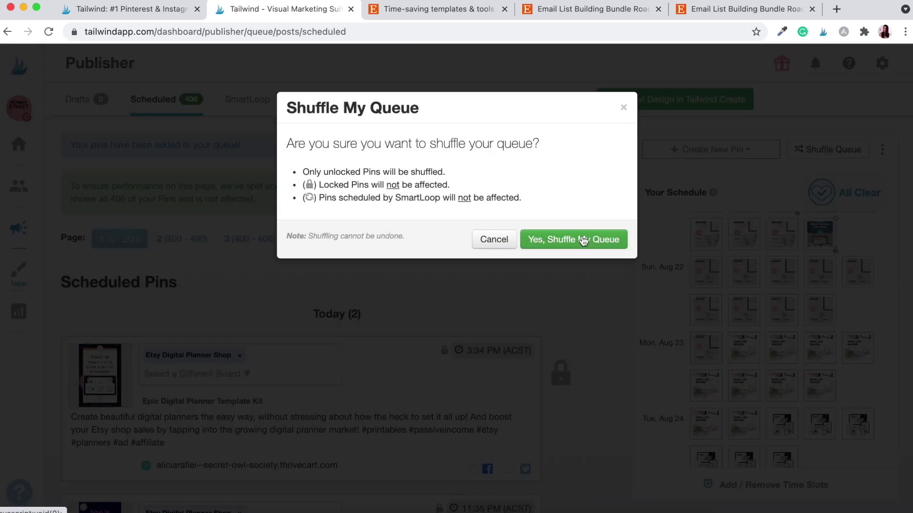
left_click(583, 241)
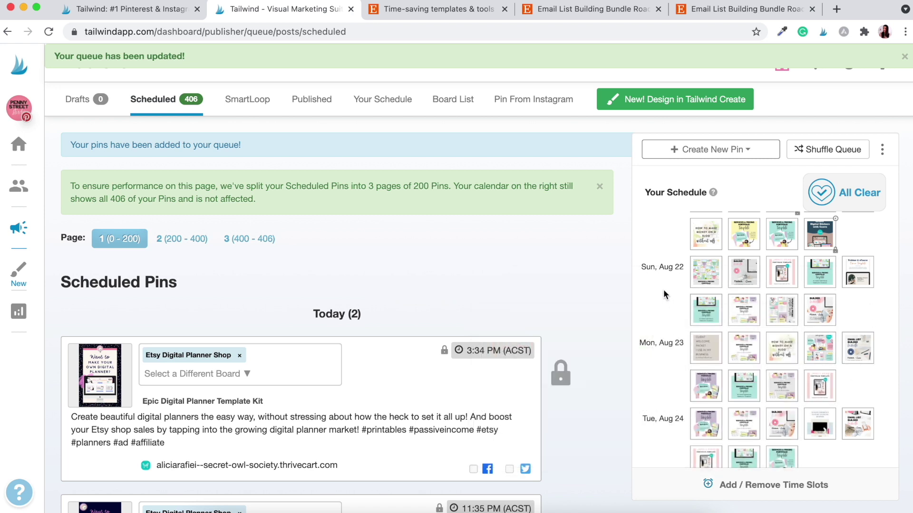
scroll(663, 295, "up", 8)
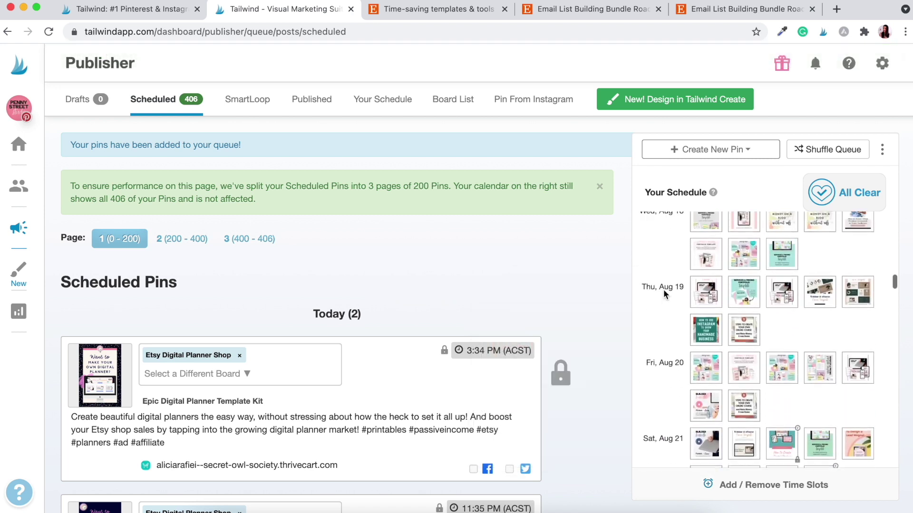
scroll(664, 290, "up", 12)
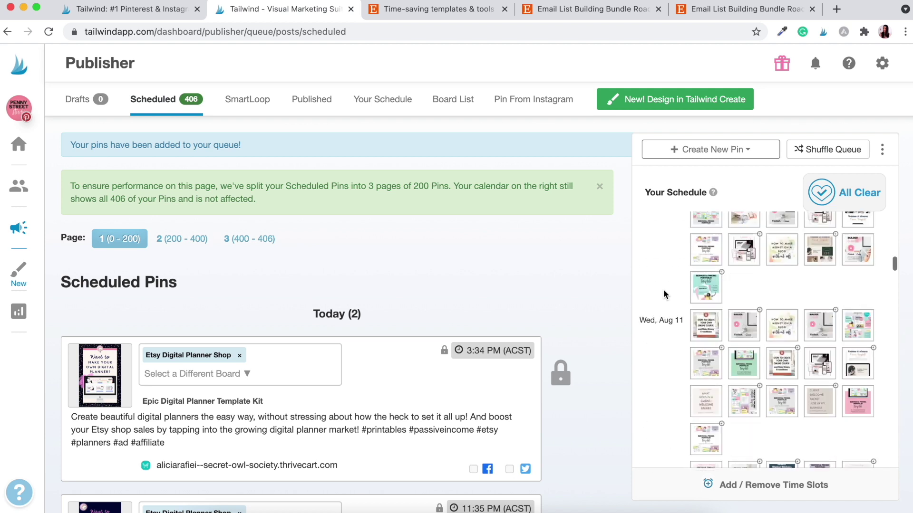
scroll(663, 293, "up", 12)
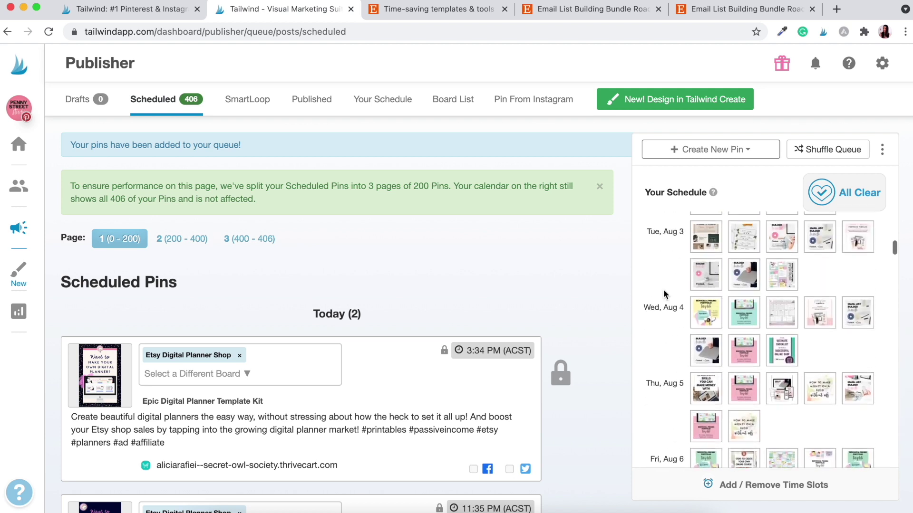
scroll(663, 289, "up", 15)
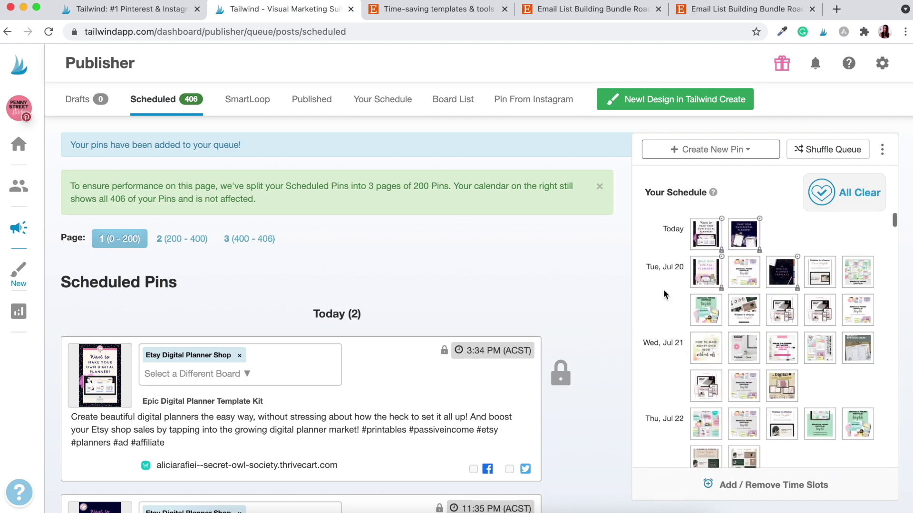